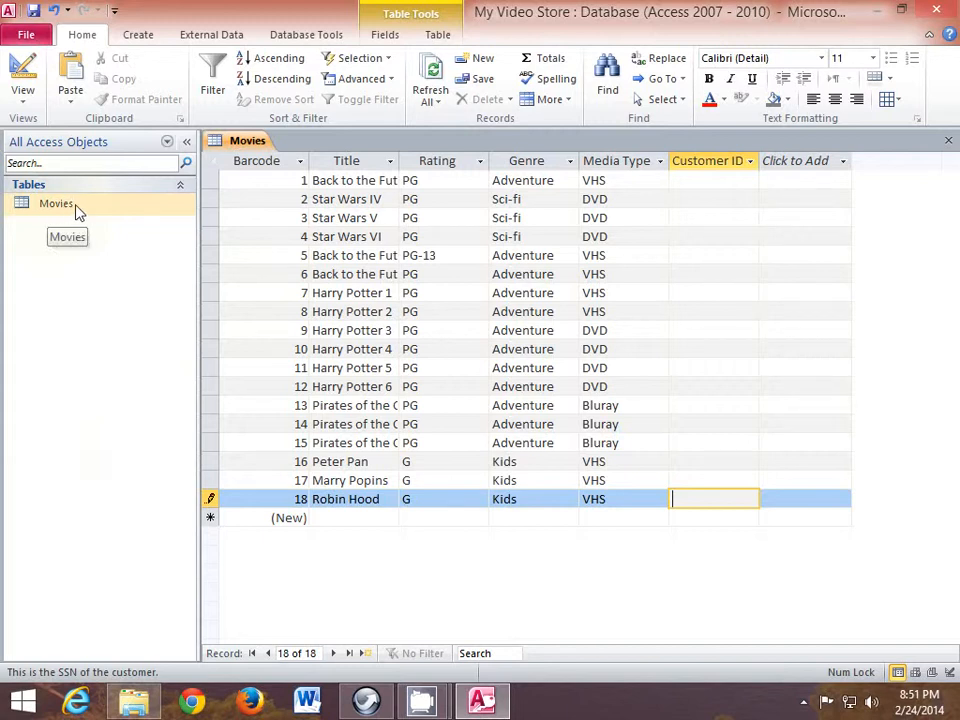
Create a new table, switch it to Design View and save it as Customers.
left_click(145, 36)
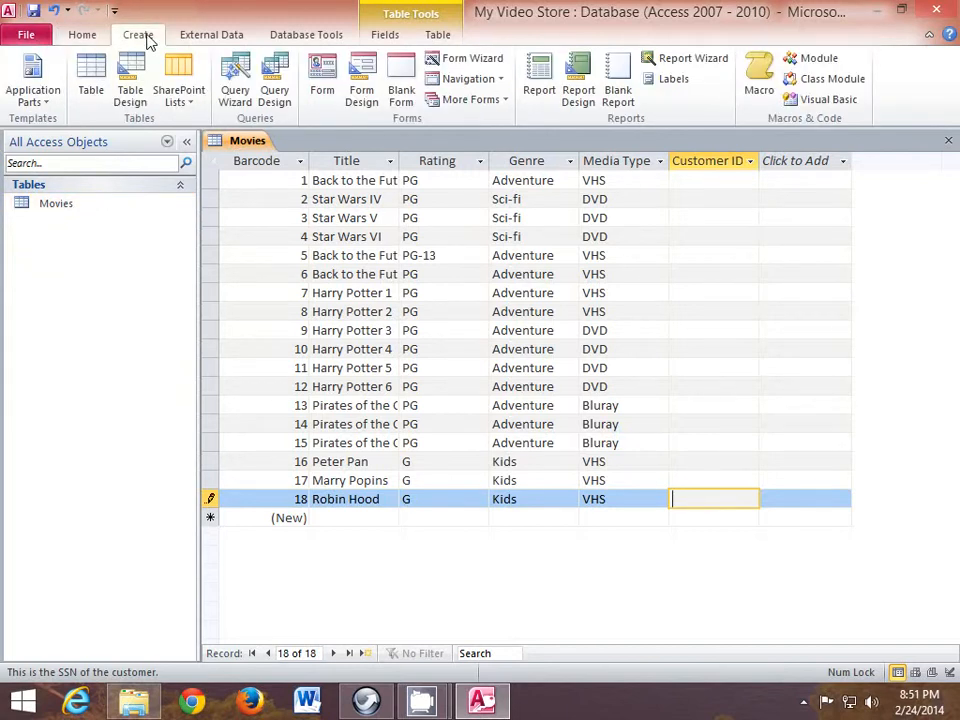
left_click(93, 79)
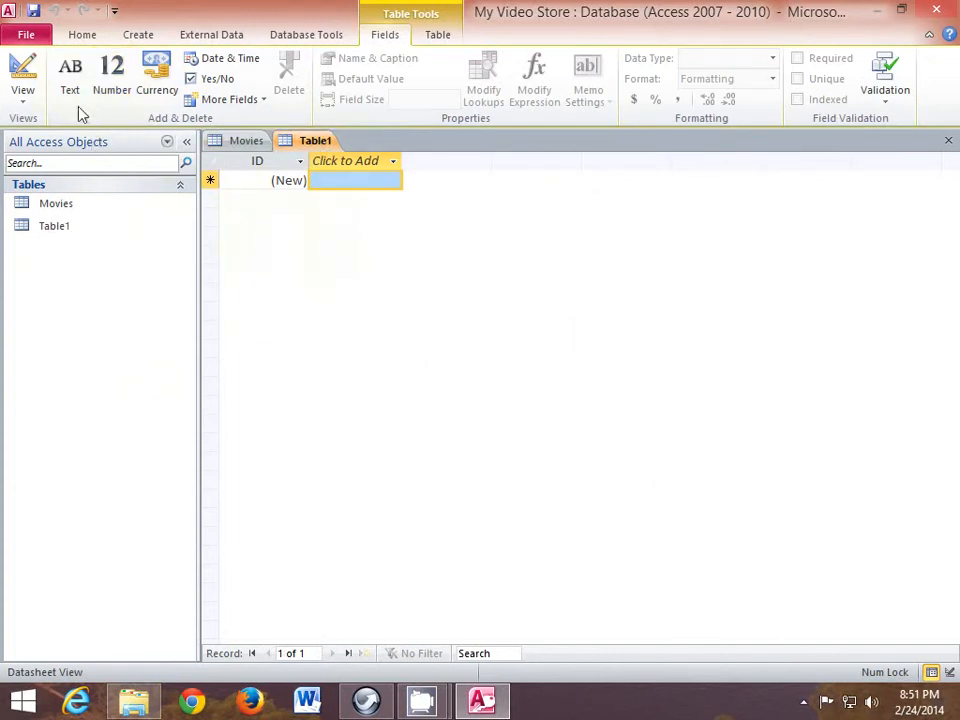
left_click(27, 106)
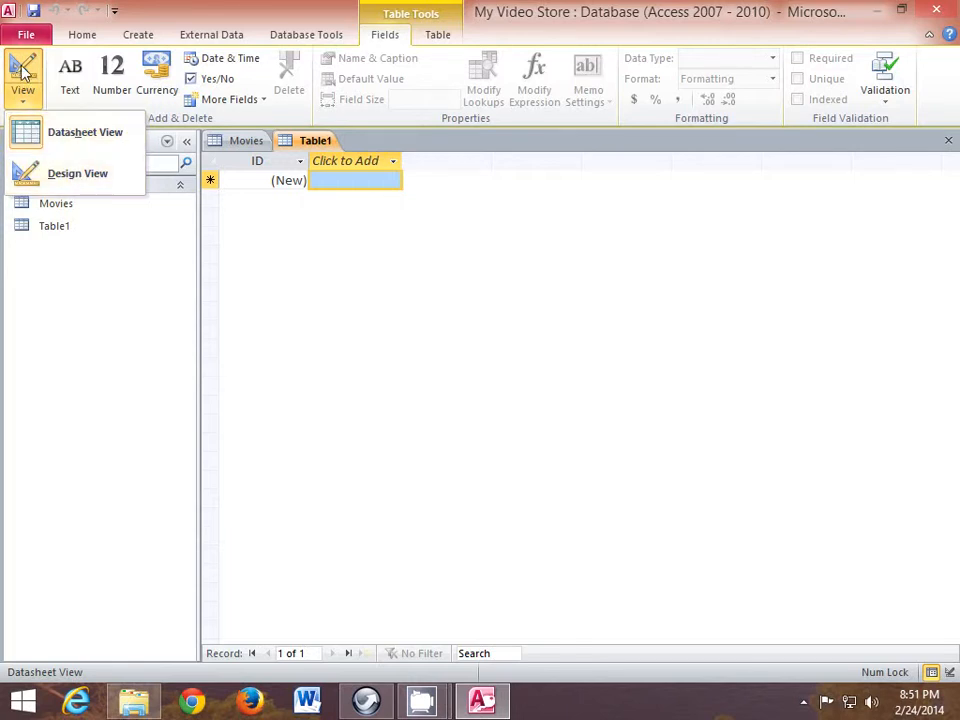
left_click(91, 183)
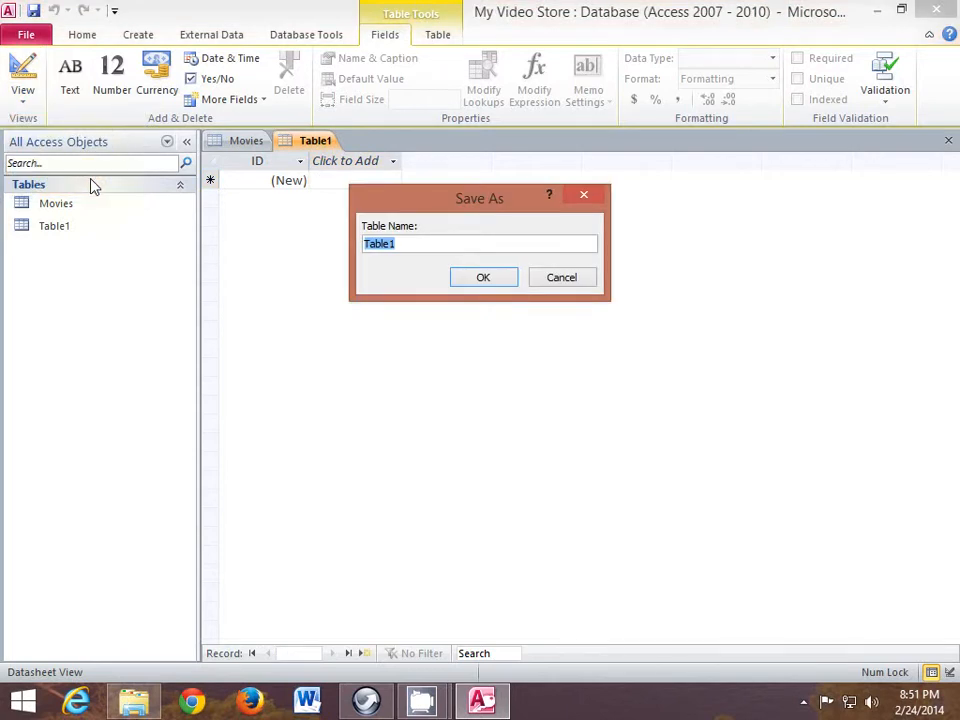
type("Customers")
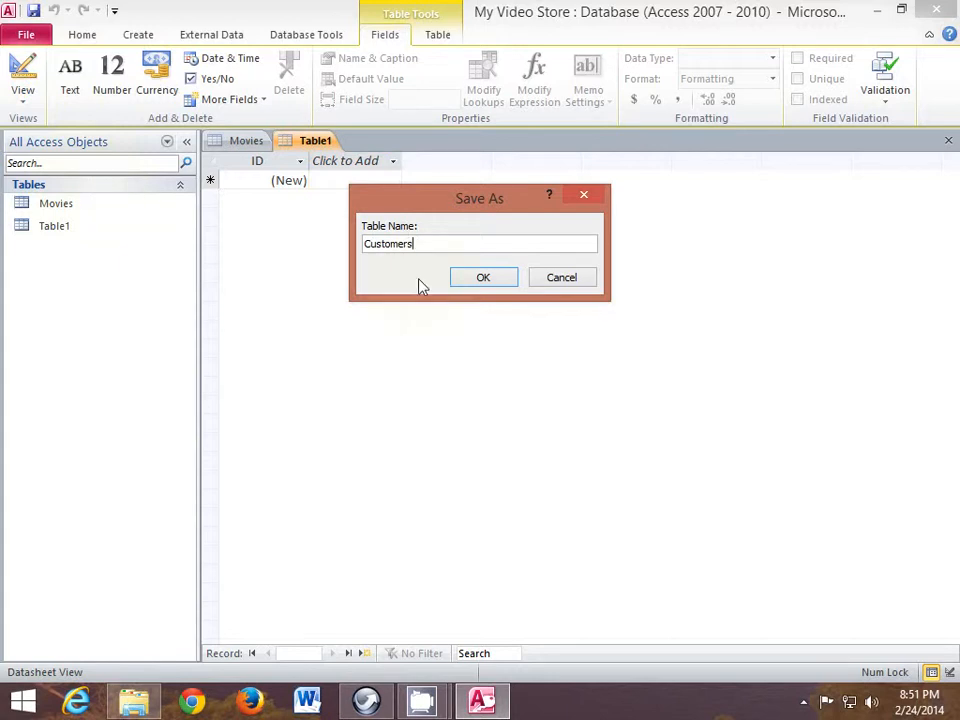
left_click(491, 281)
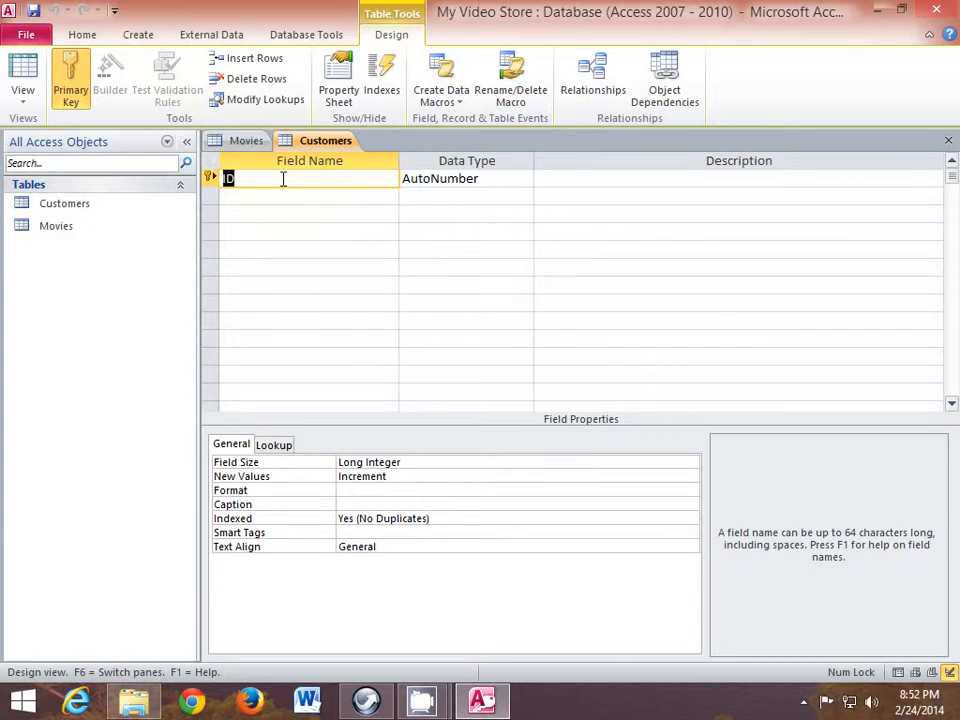
Rename the ID field to SSN, set its data type to Text and describe it as "Enter Social Security Number of customer.".
type("SSN")
key("Tab")
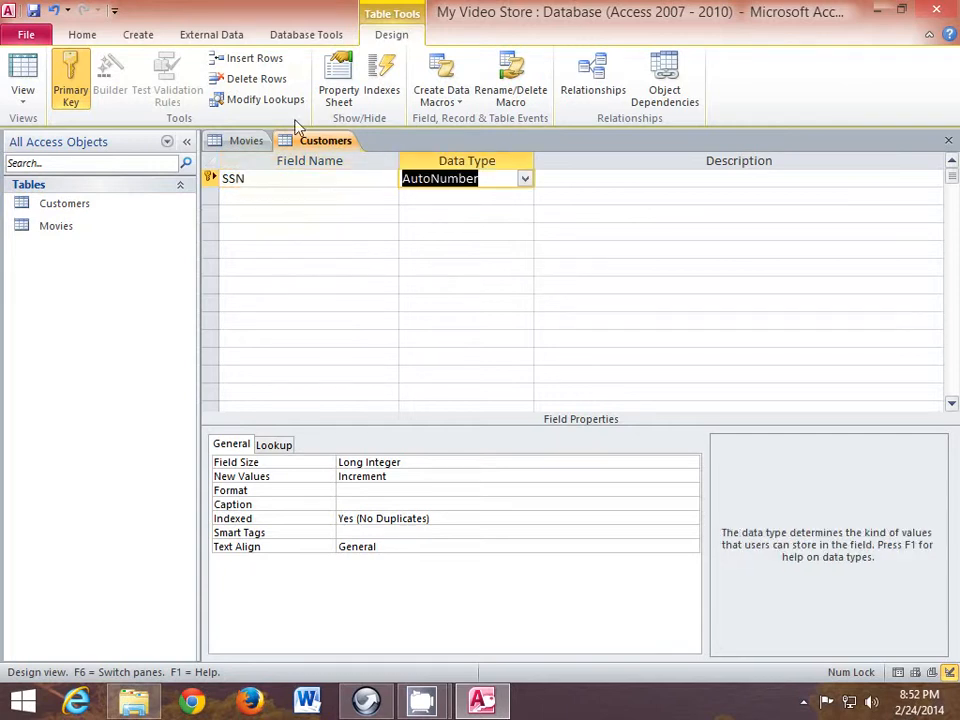
left_click(529, 183)
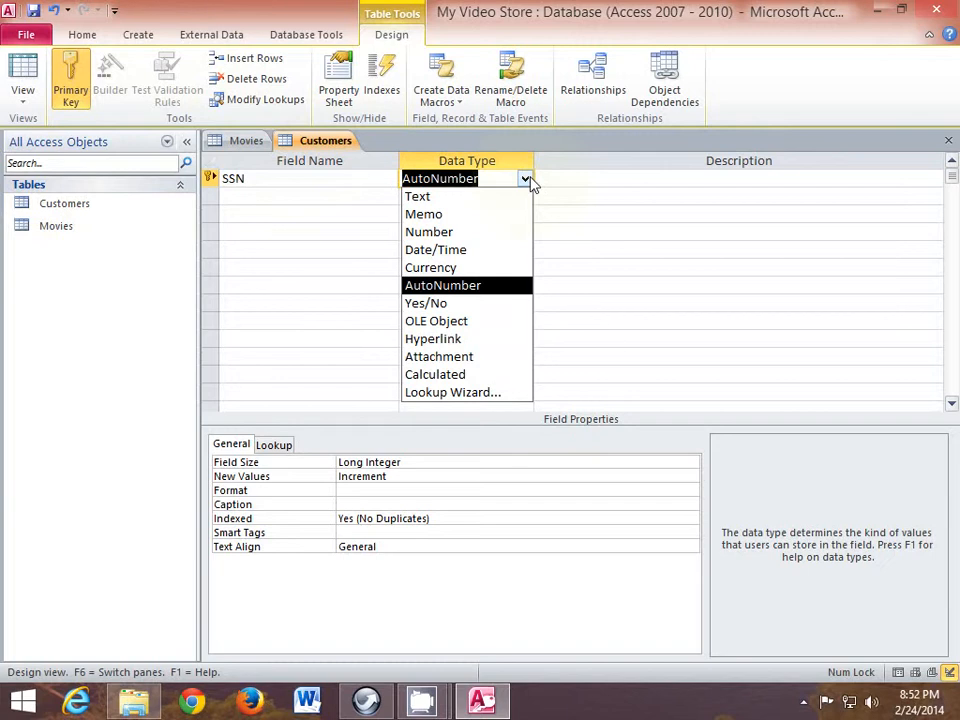
left_click(491, 200)
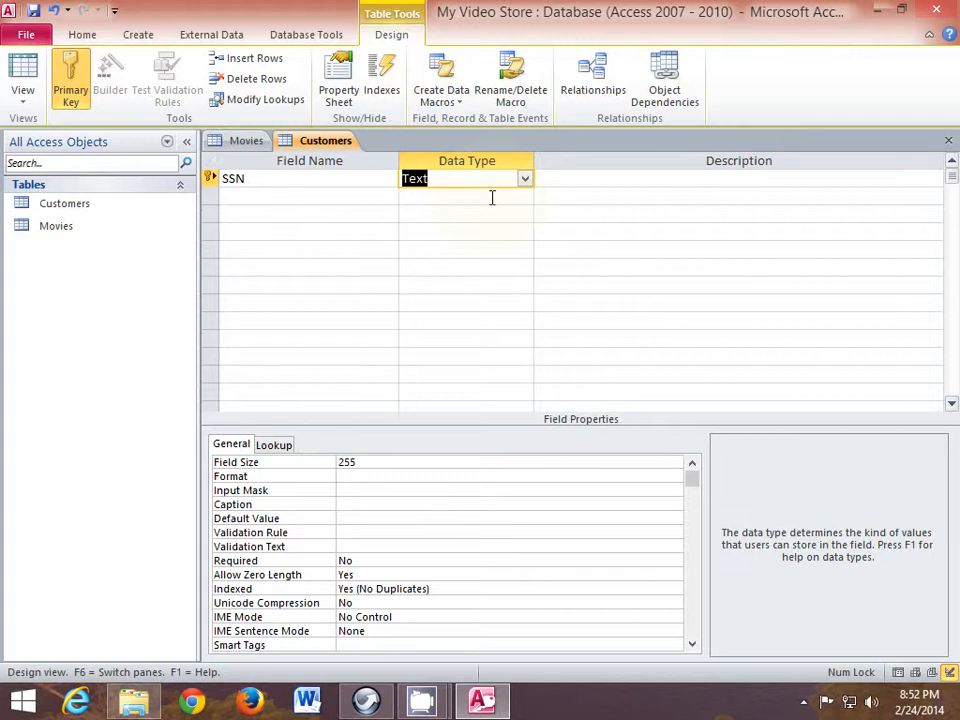
key("Tab")
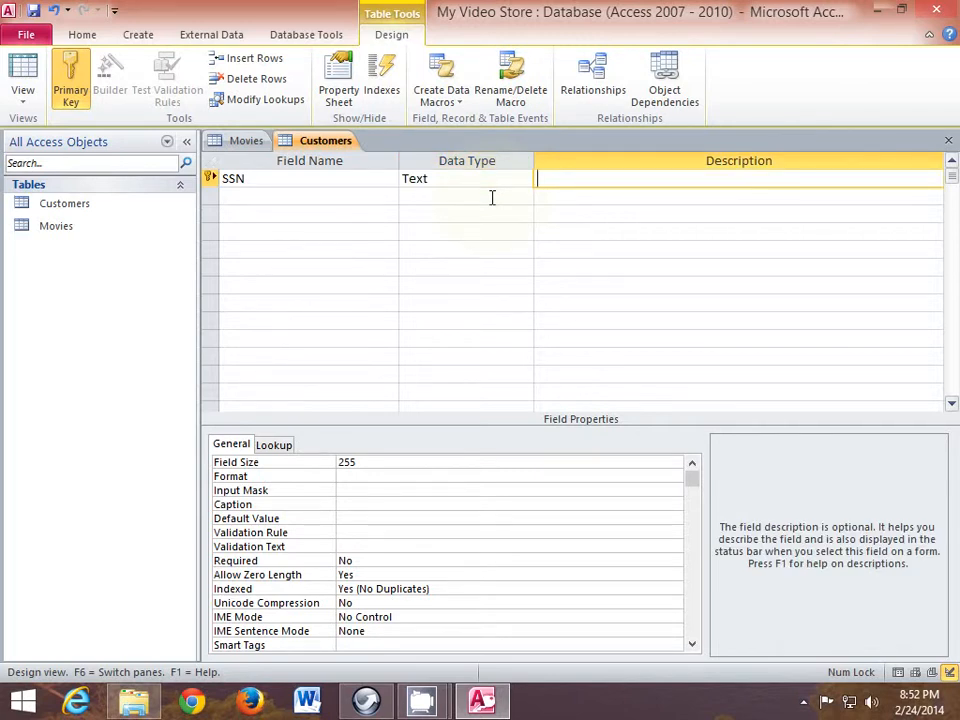
type("Enter Social ")
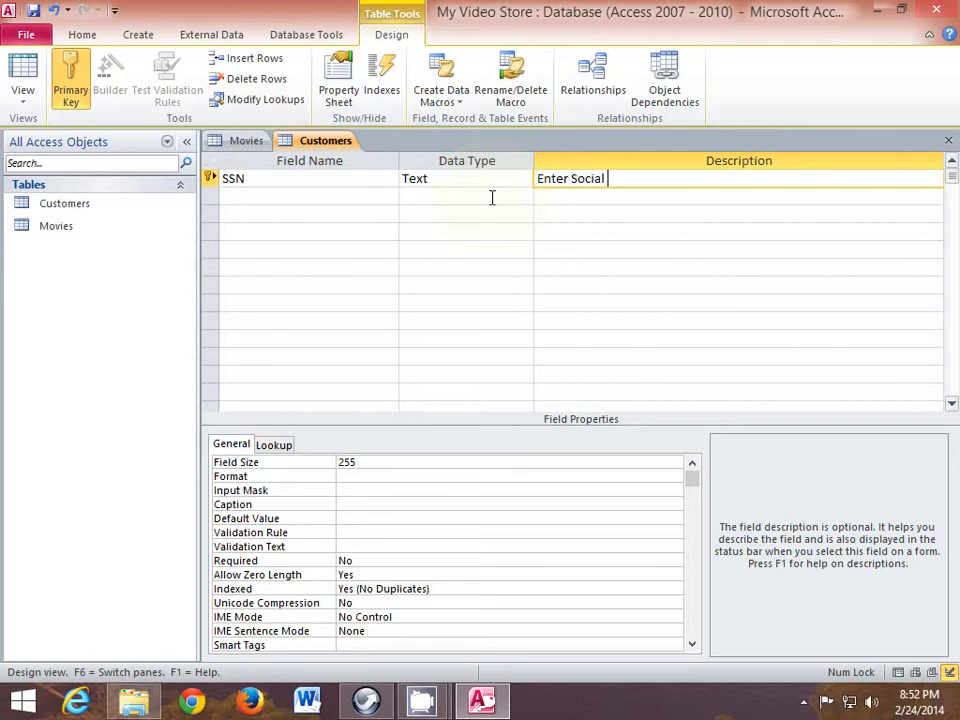
type("Security Number of ")
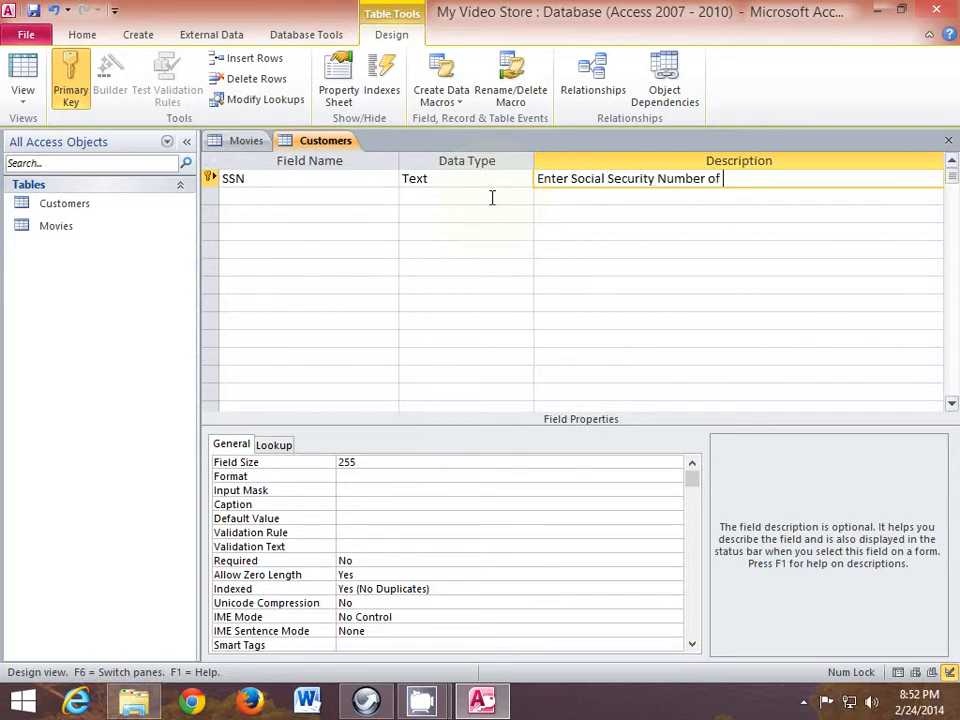
type("customer.")
Add First Name and Last Name as Text fields below SSN in the Customers table.
left_click(260, 199)
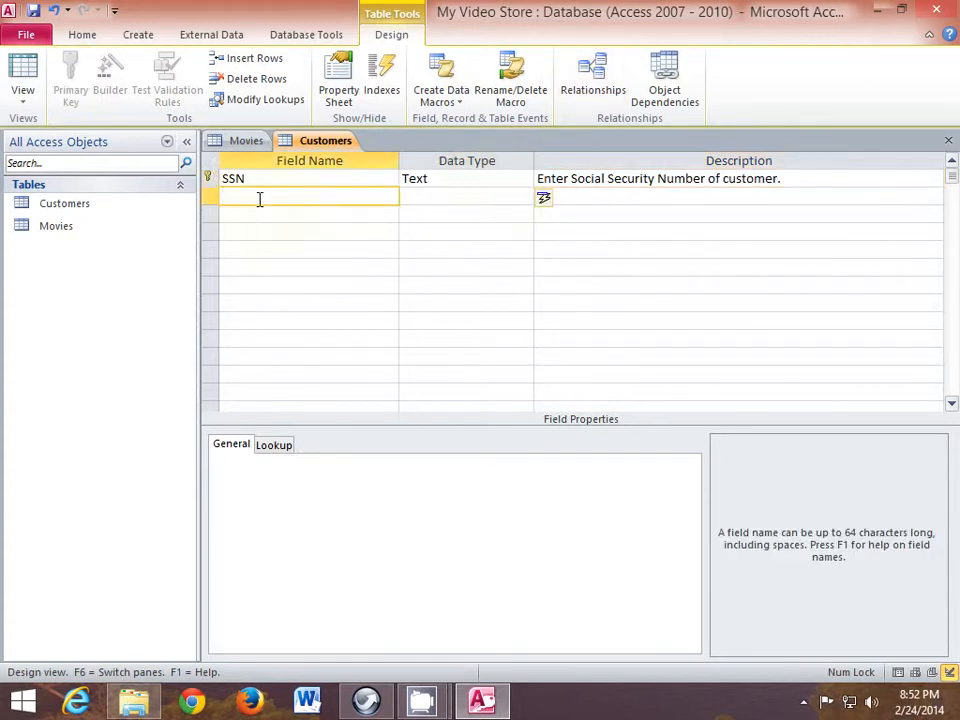
type("First Name")
key("Tab")
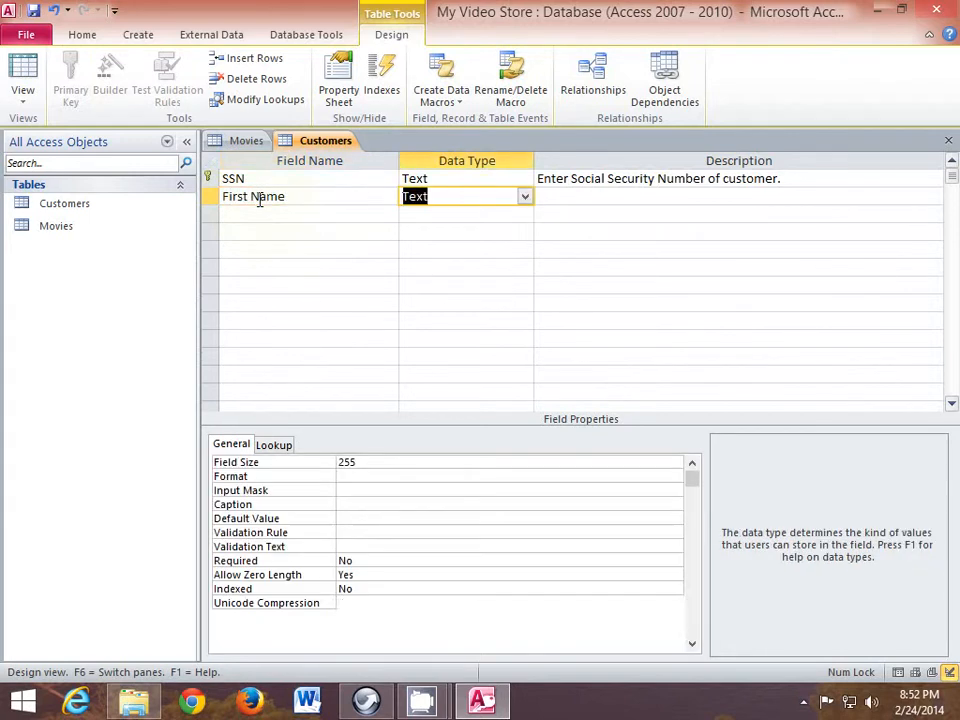
key("Down")
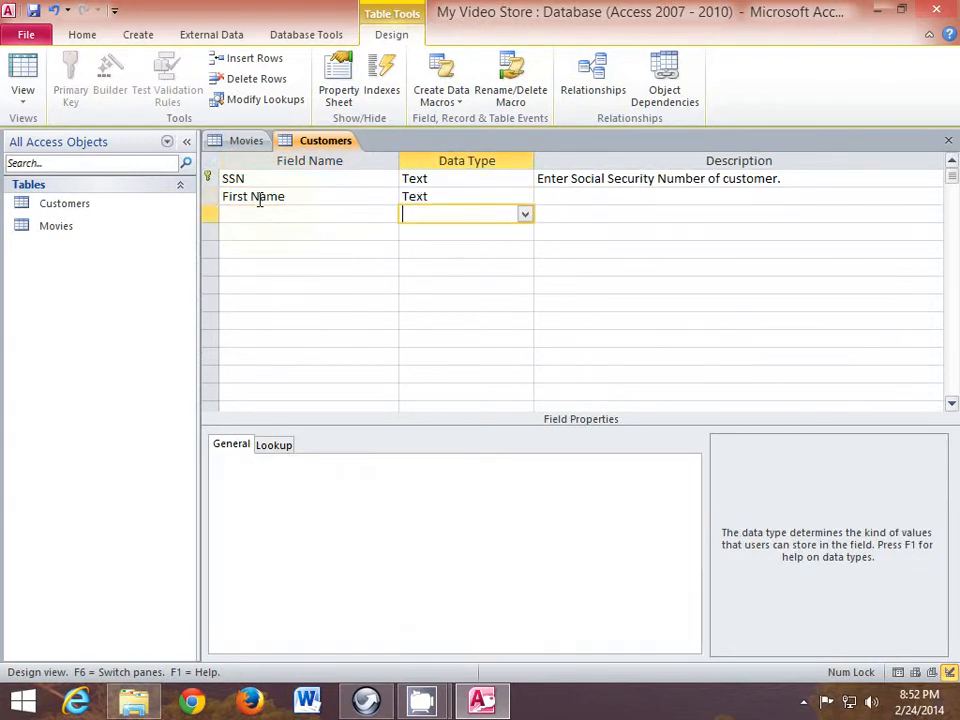
key("Left")
type("Last Name")
key("Down")
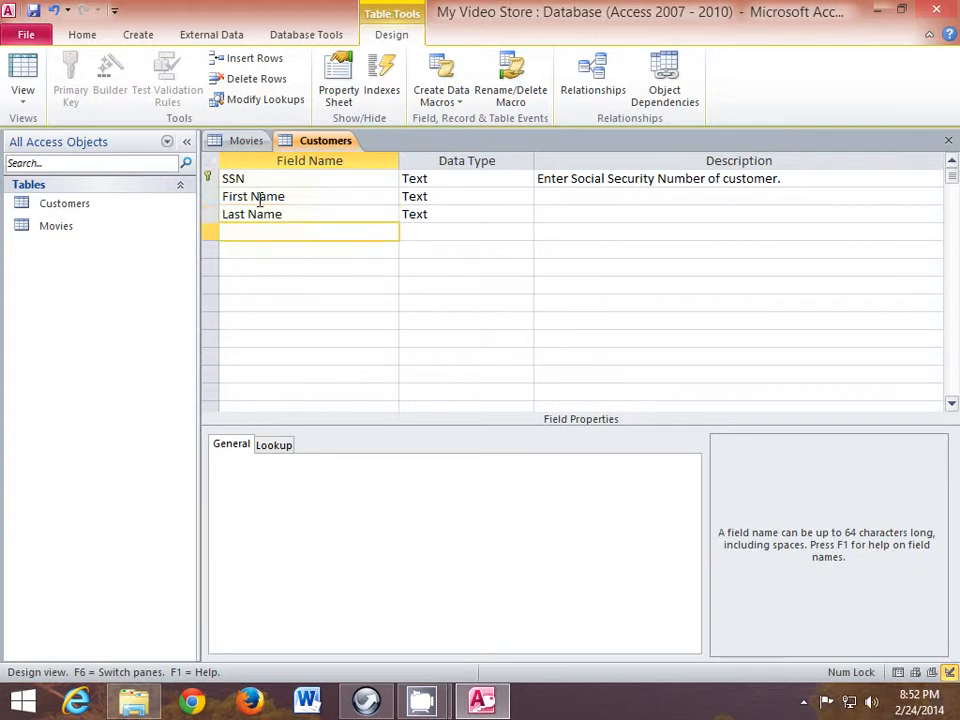
Add House Number and Street Name as Text fields below Last Name.
type("House Number")
key("Down")
type("S")
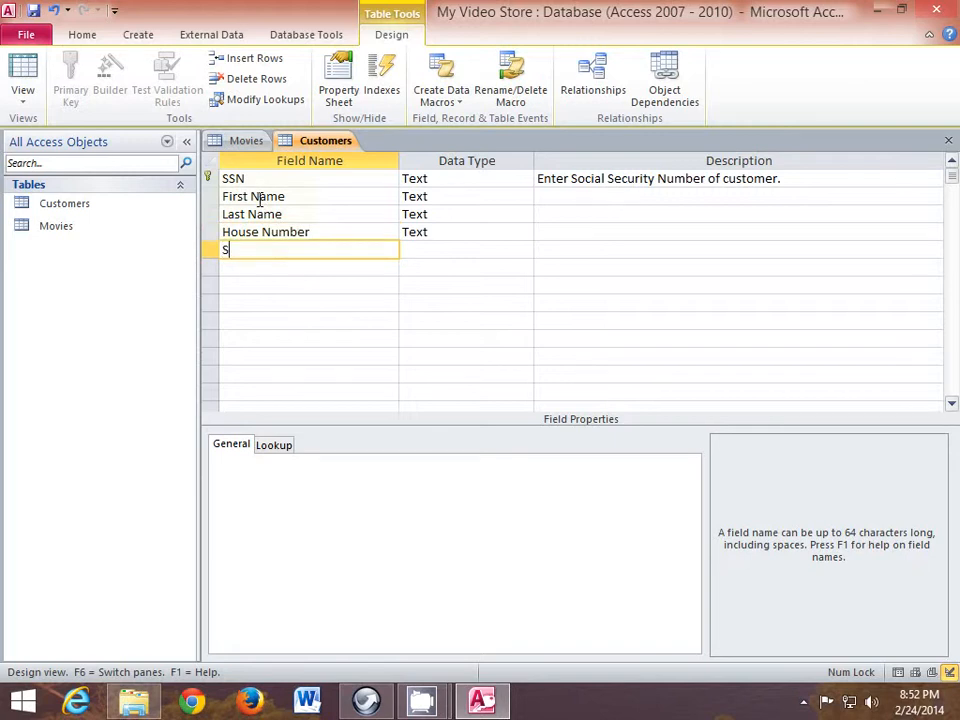
type("treet Na,m")
key("BackSpace")
type("a,me")
key("BackSpace")
key("BackSpace")
key("BackSpace")
type("me")
key("Tab")
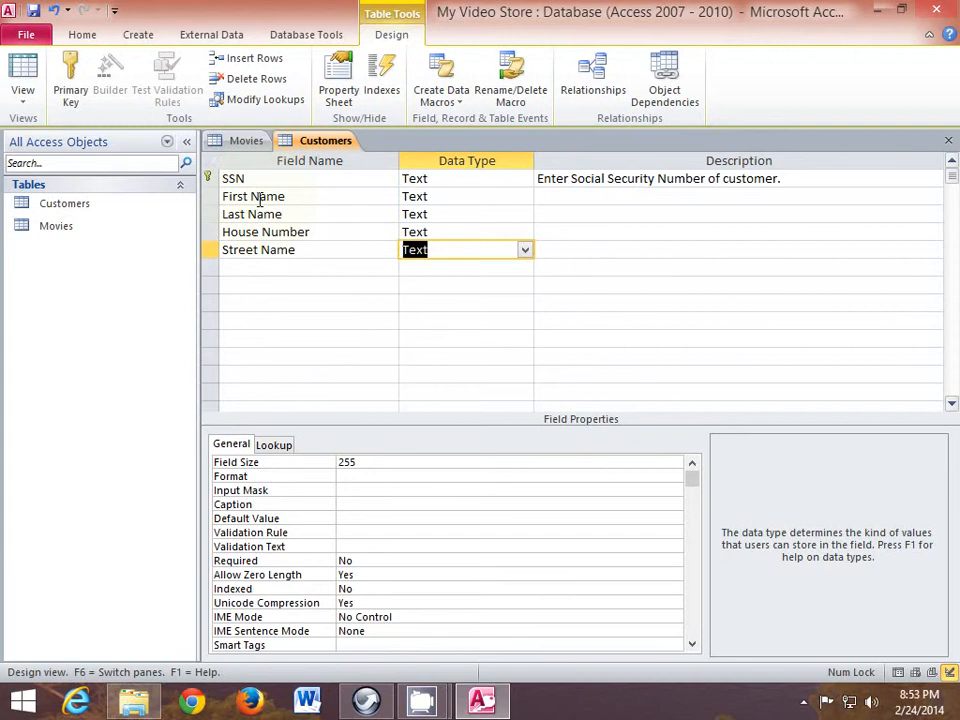
Add City and State as Text fields below Street Name.
key("Tab")
key("Tab")
type("City")
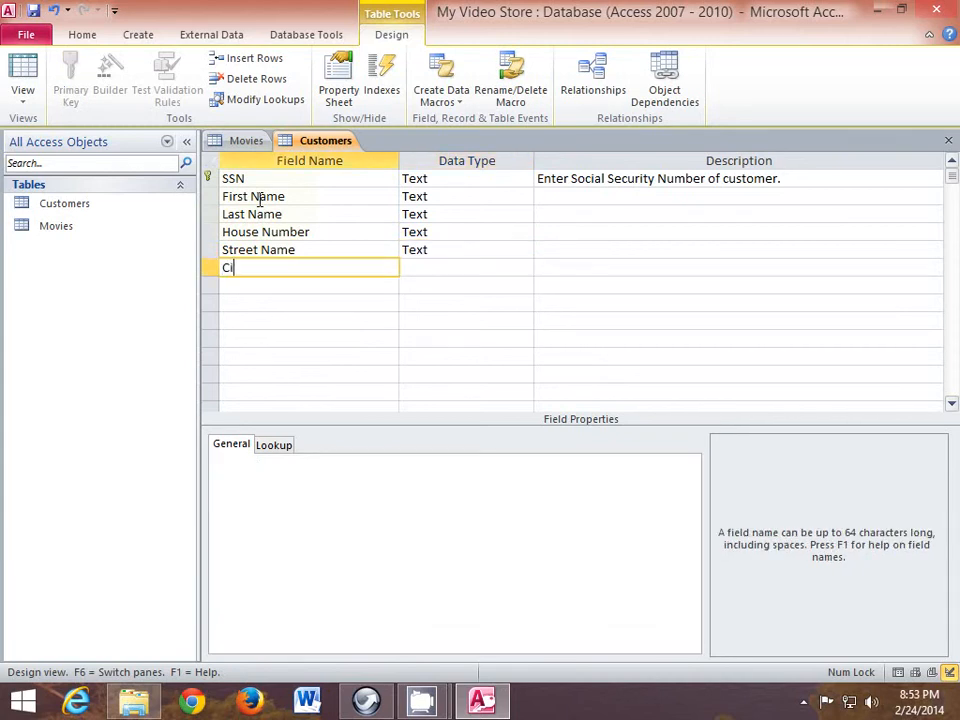
key("Tab")
key("Tab")
key("Tab")
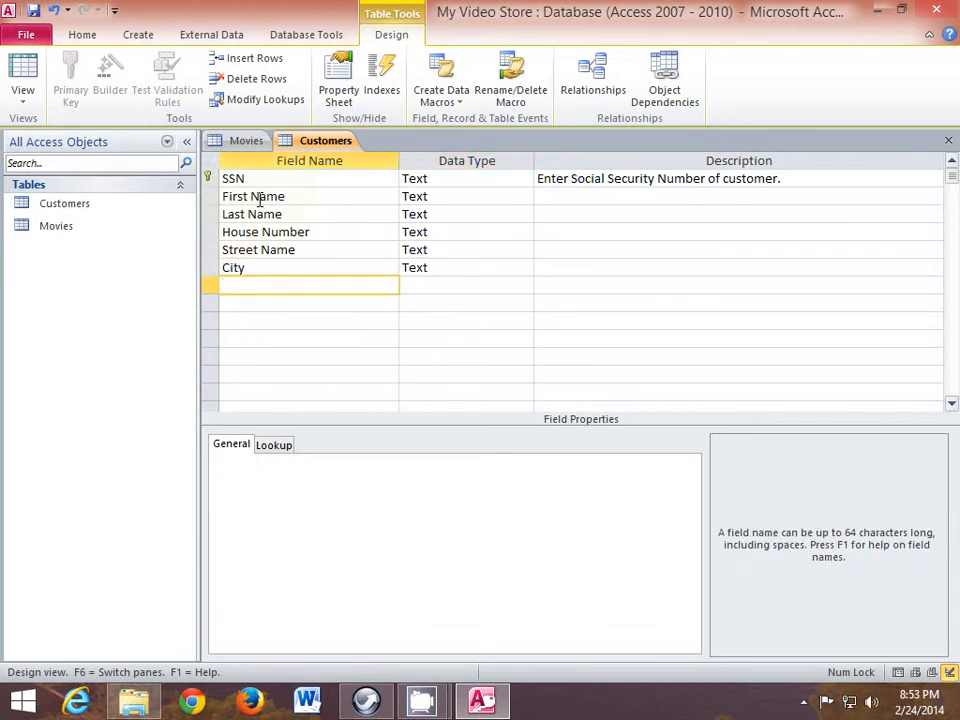
type("State")
key("Tab")
key("Tab")
key("Tab")
Add Zip and Phone as Text fields at the end of the field list.
type("Zio")
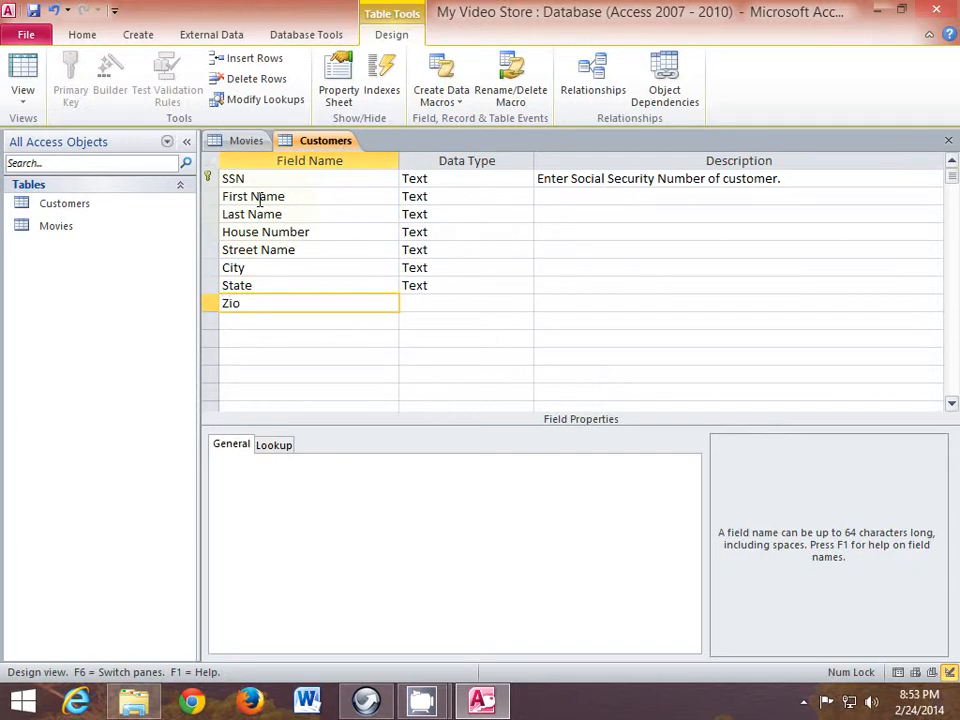
key("BackSpace")
key("BackSpace")
type("ip")
key("Tab")
key("Tab")
key("Tab")
type("P")
key("BackSpace")
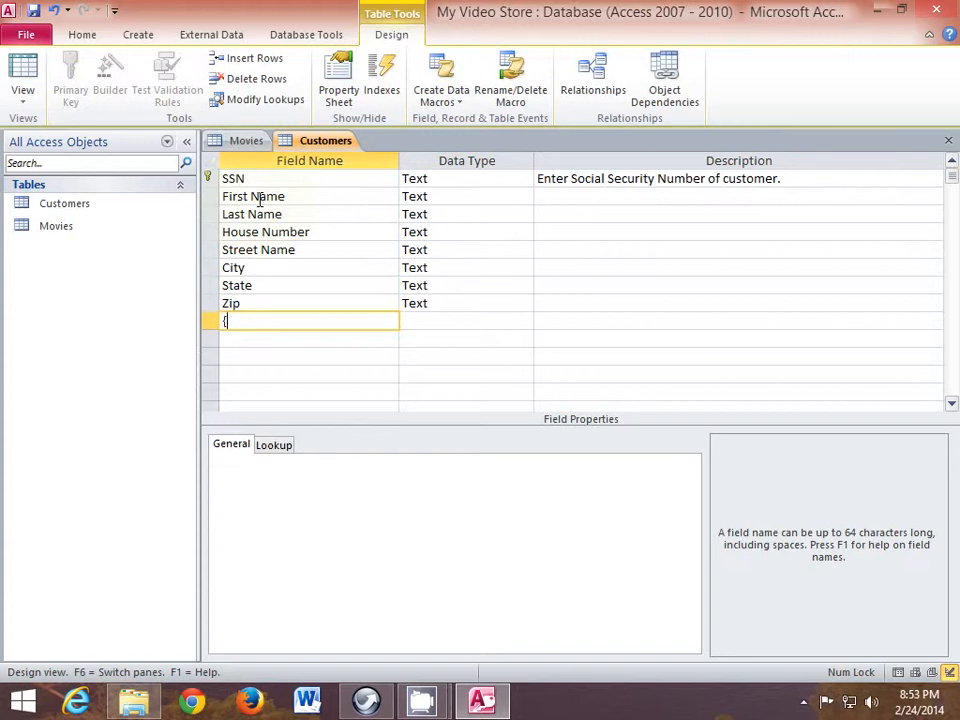
type("Phone")
key("Tab")
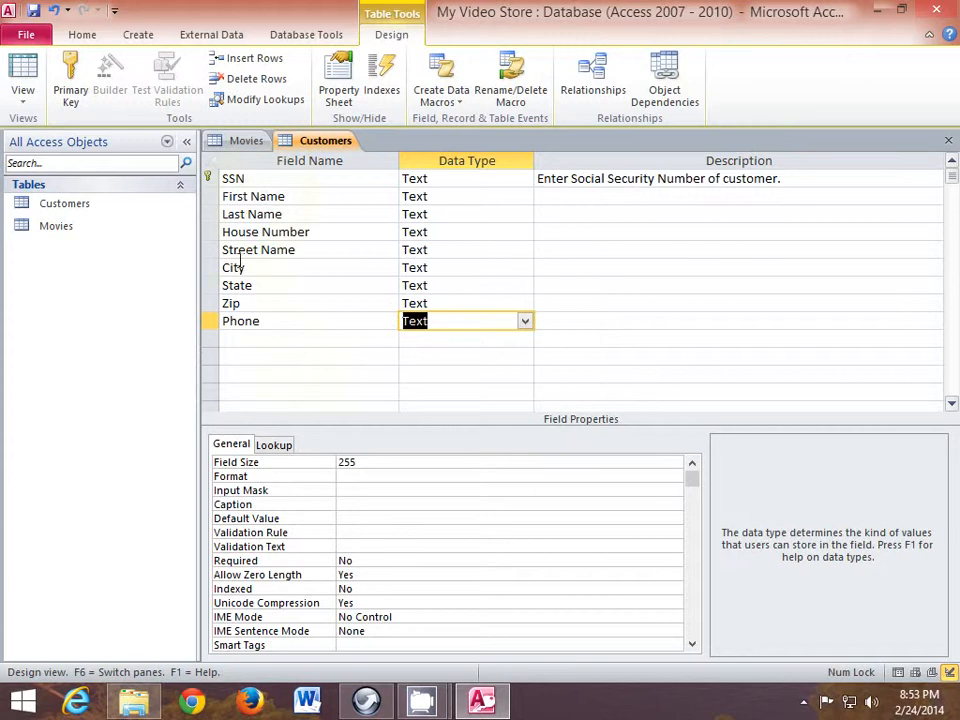
Set the field size of SSN to 15 and of First Name to 10.
left_click(257, 177)
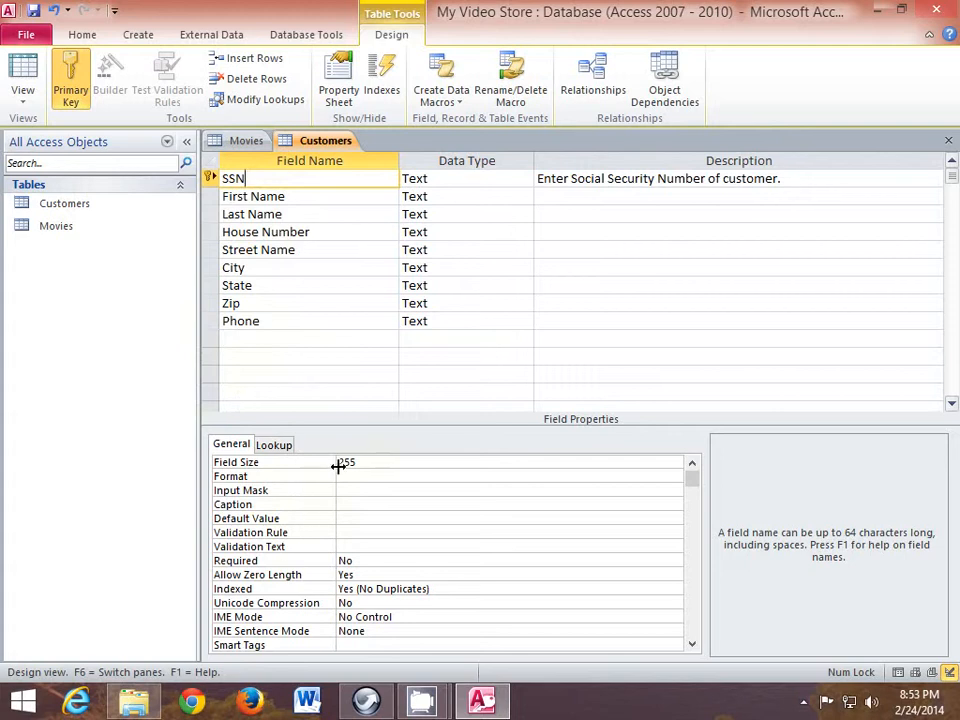
left_click_drag(358, 463, 326, 464)
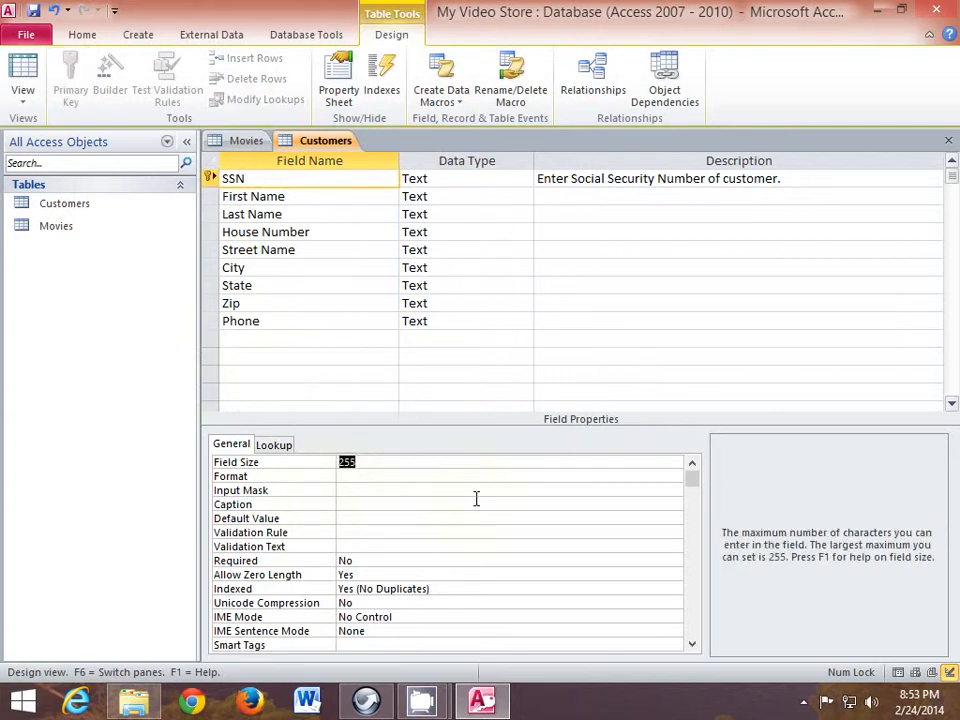
type("15")
left_click(264, 196)
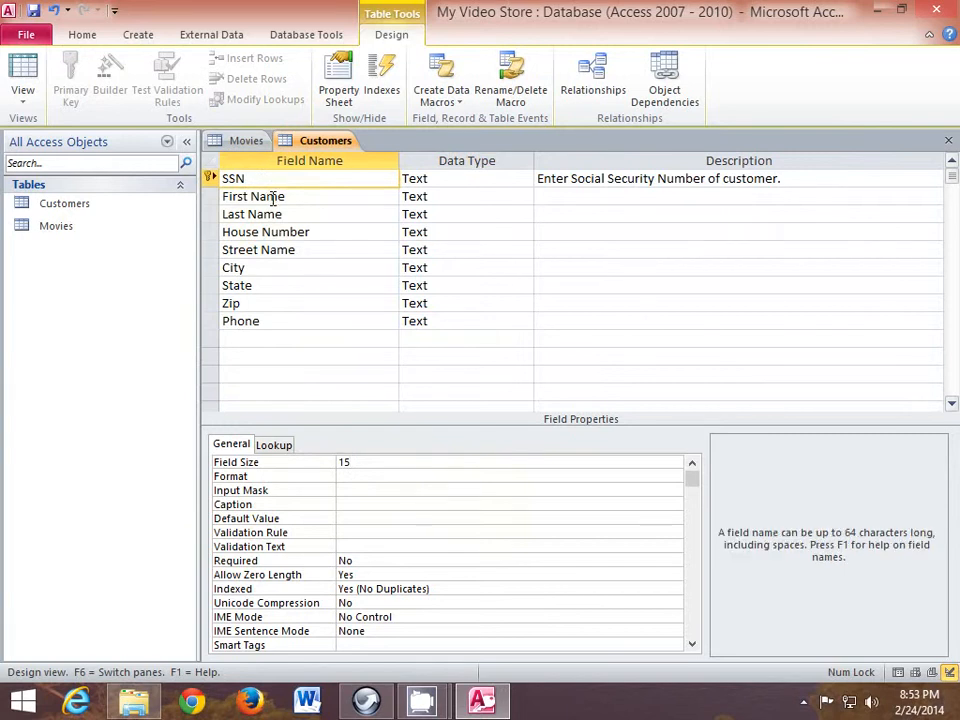
left_click(330, 462)
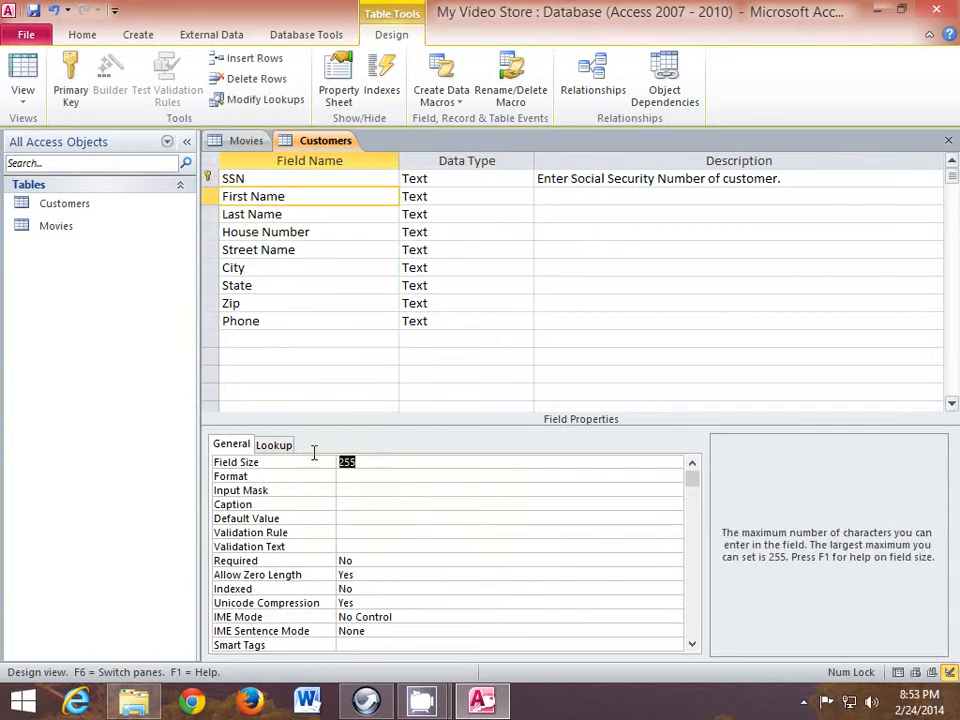
type("10")
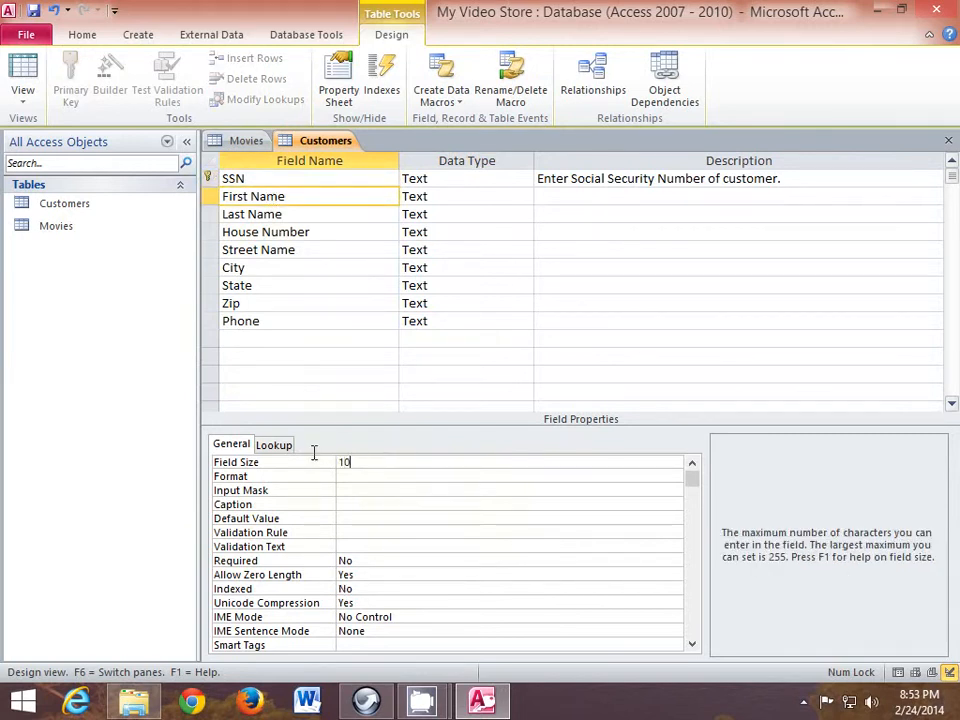
Set the field size of Last Name to 20 and of House Number to 10.
left_click(268, 214)
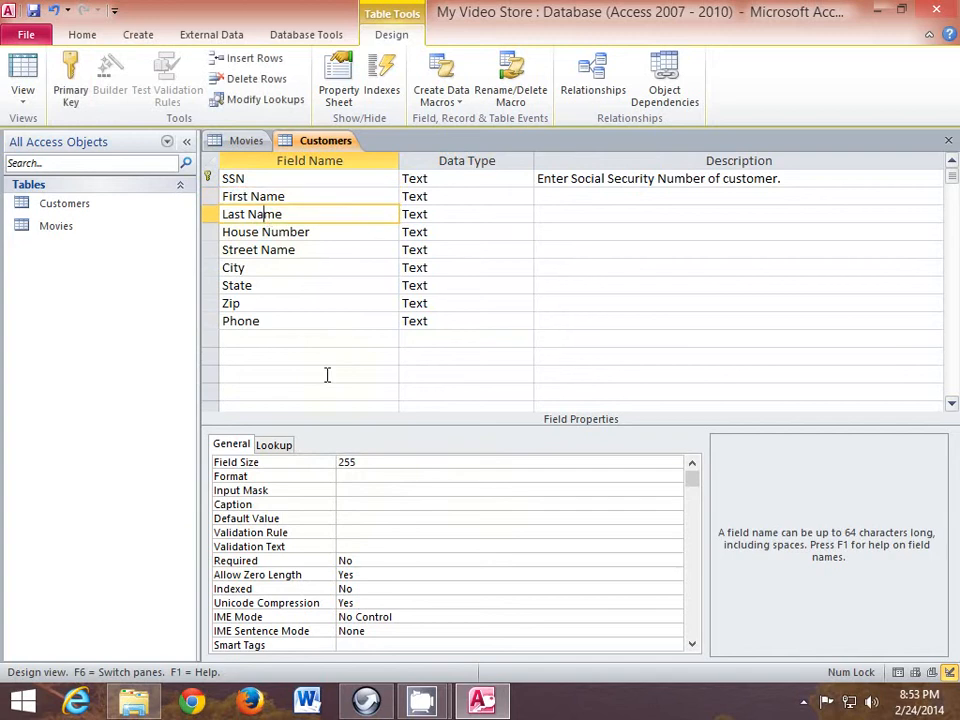
left_click(362, 462)
left_click(319, 460)
type("20")
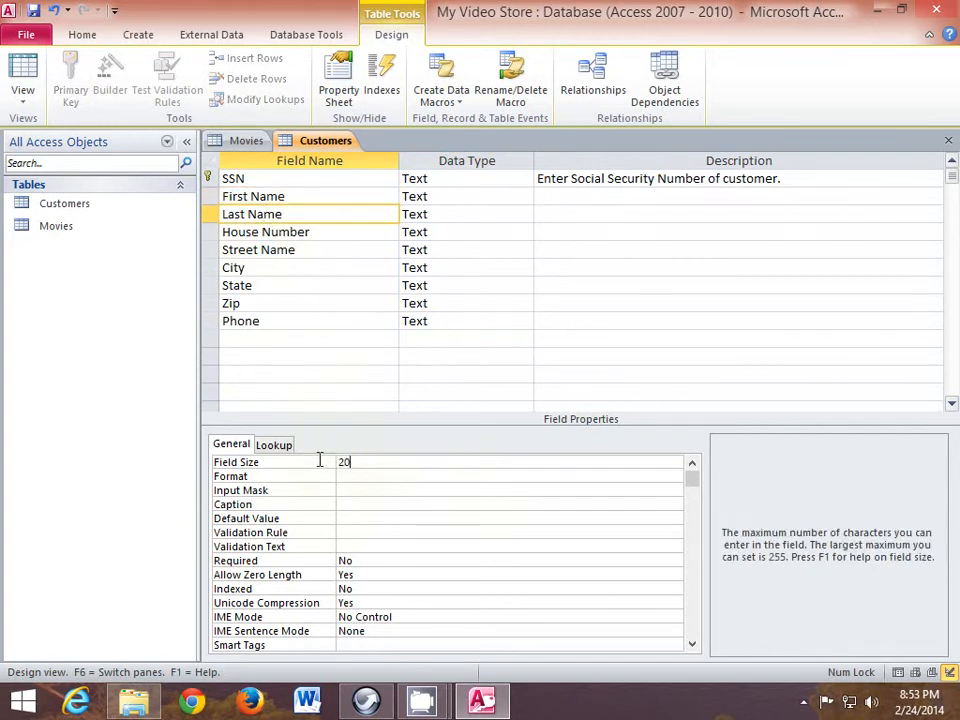
left_click(268, 232)
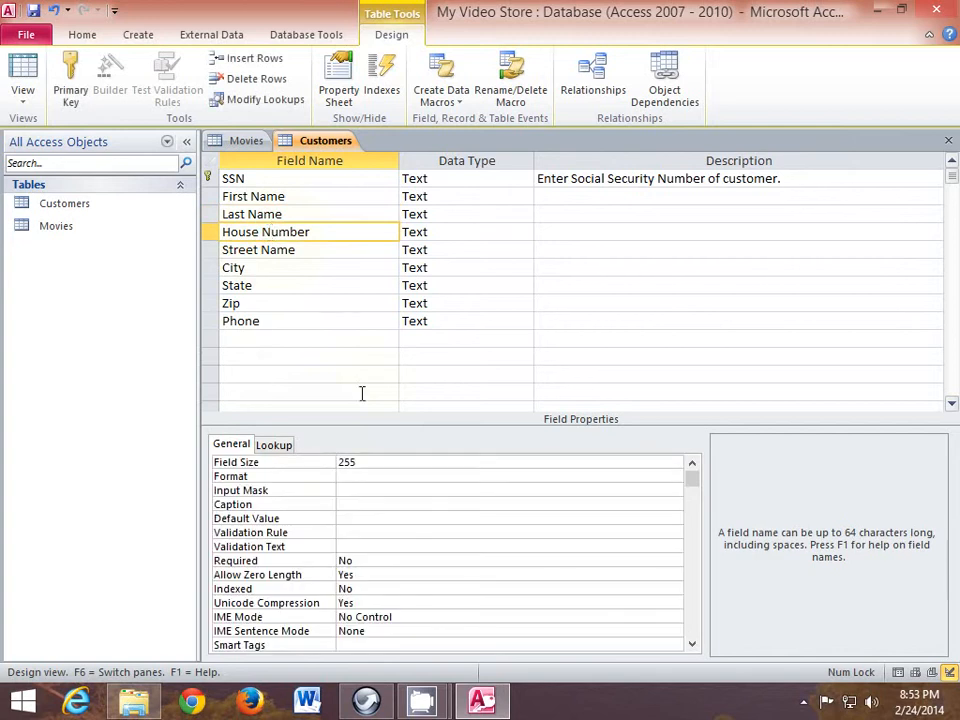
left_click(376, 463)
left_click(311, 461)
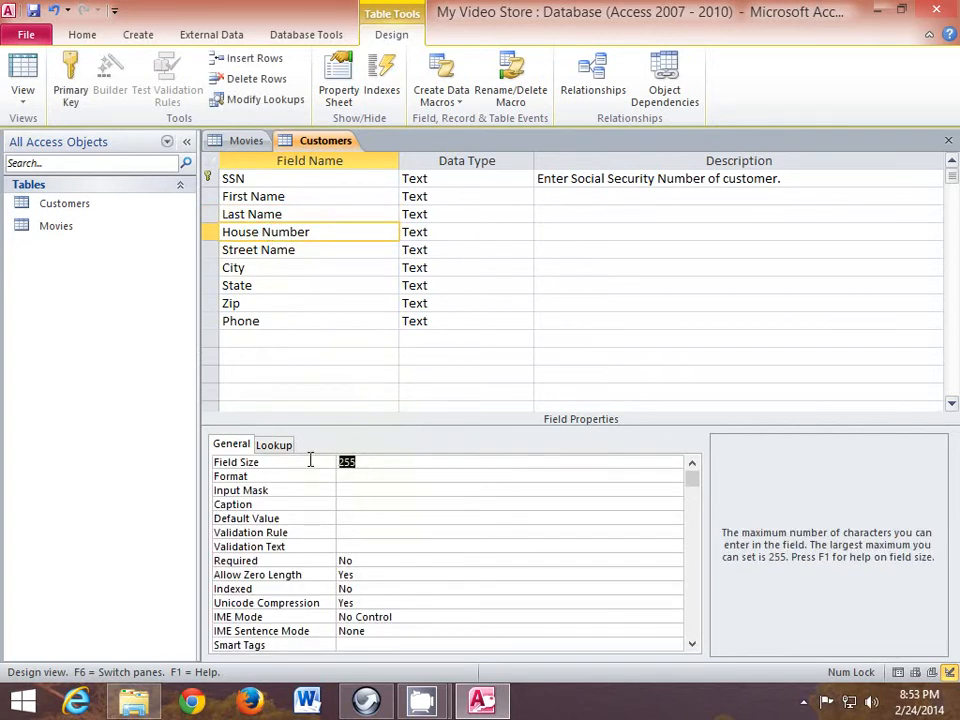
type("10")
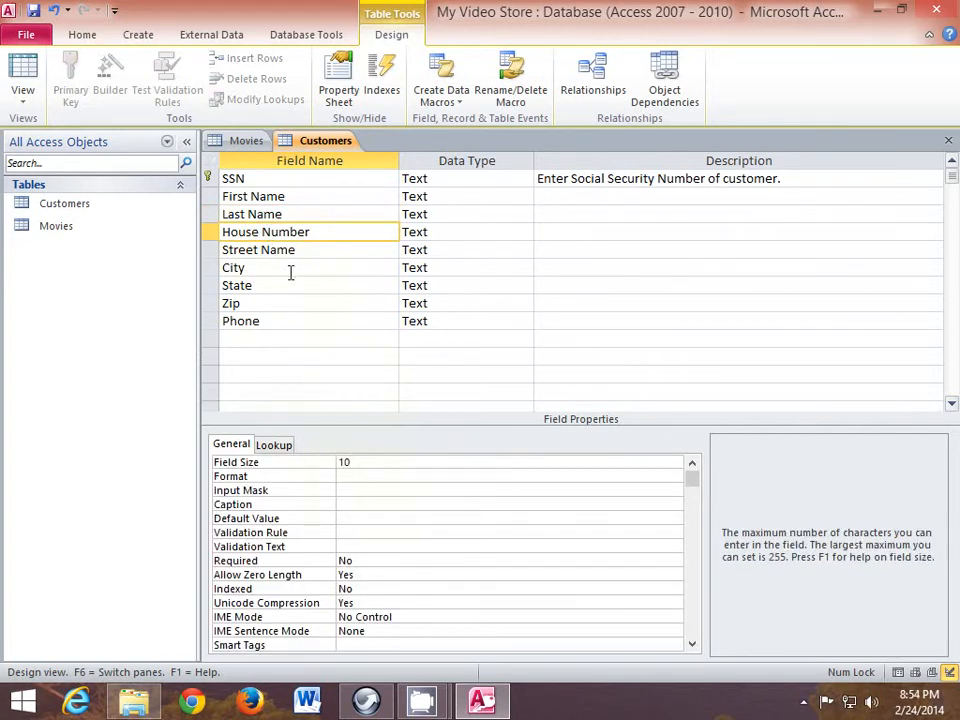
Set the field size of Street Name to 20 and of City to 25.
left_click(261, 251)
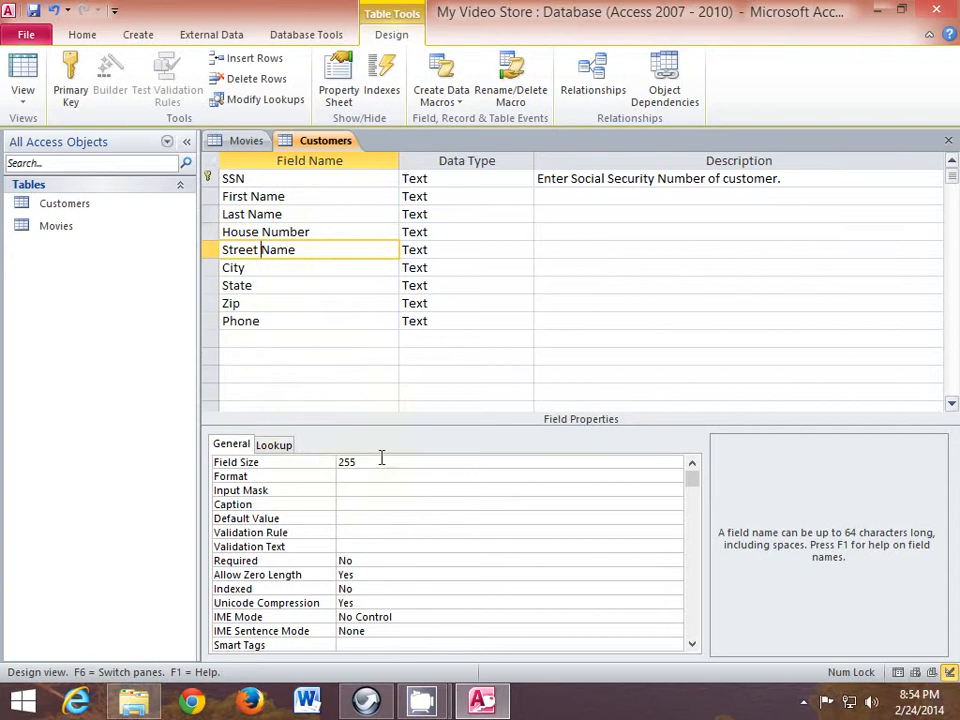
left_click(321, 461)
type("2")
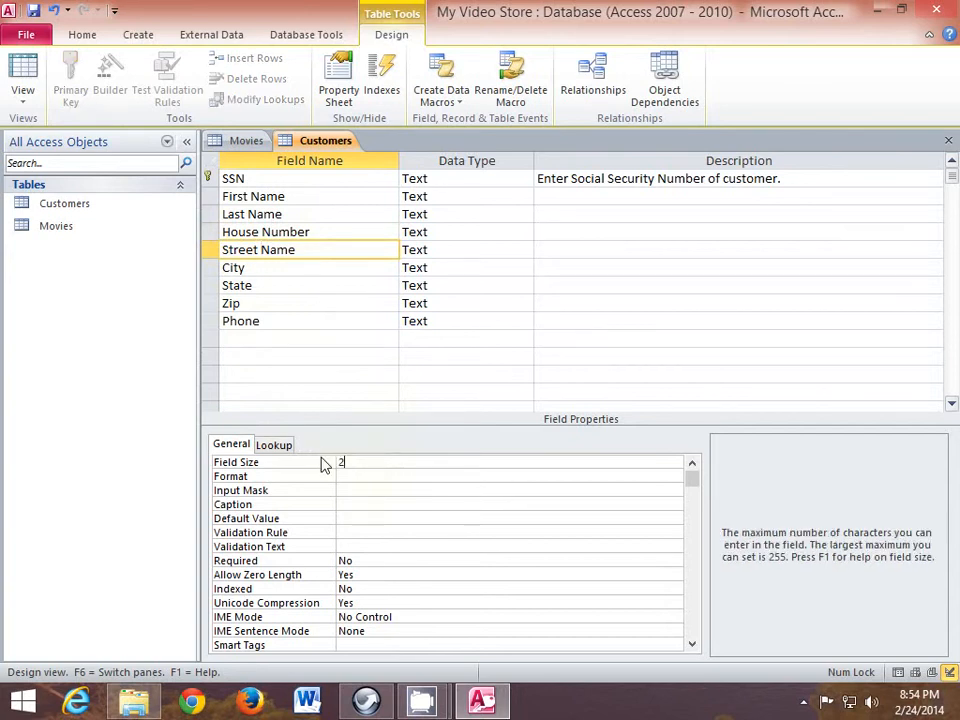
type("0")
left_click(280, 270)
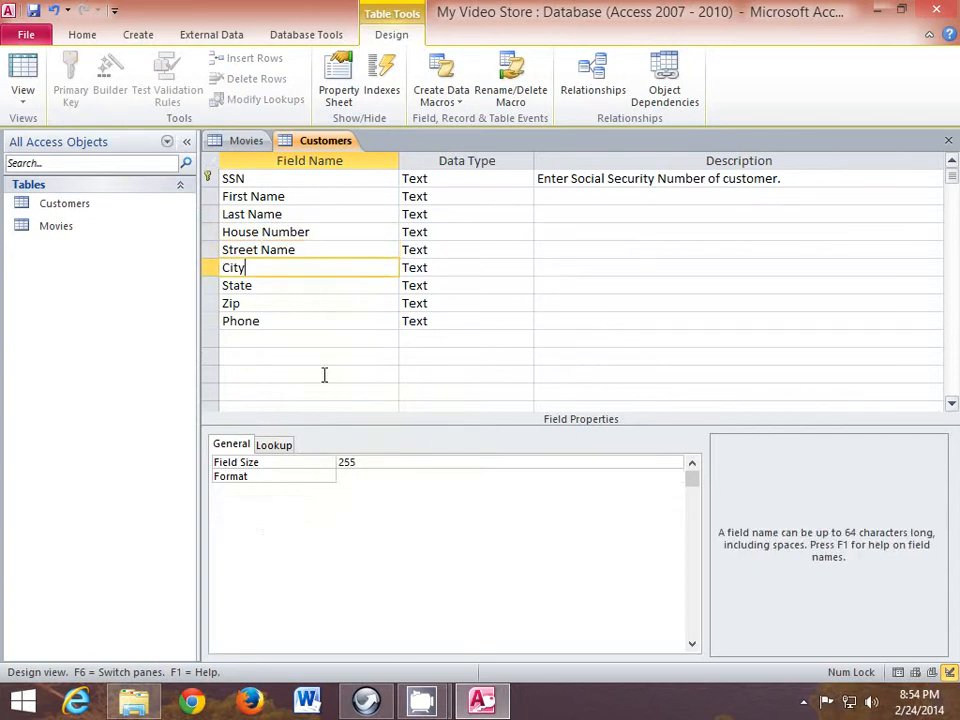
left_click(366, 460)
key("BackSpace")
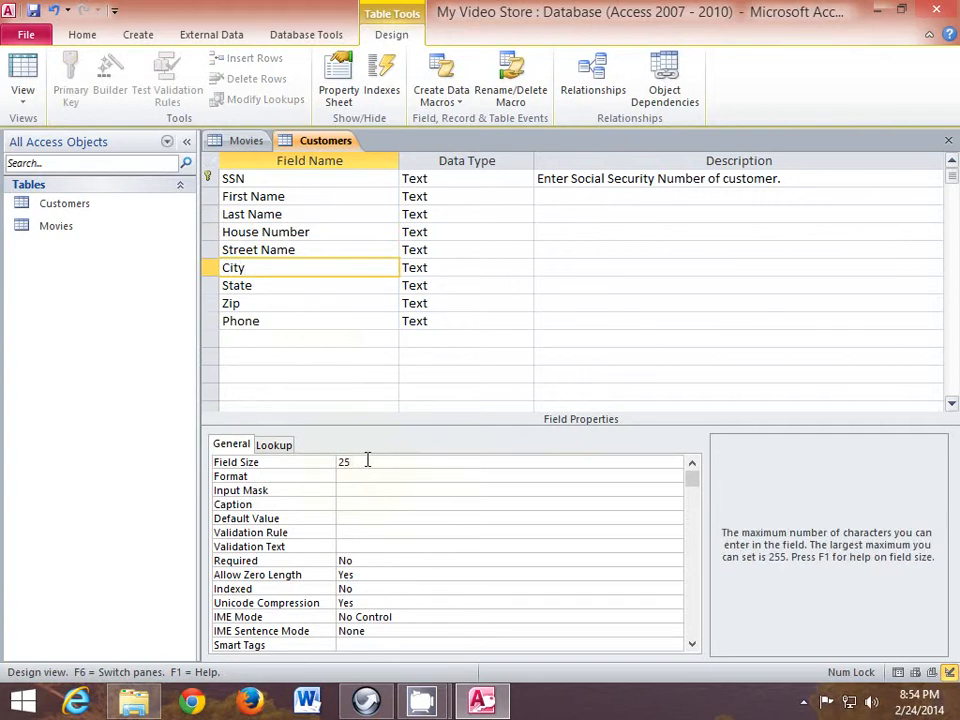
Set the field size of State to 2 and of Zip to 5.
left_click(253, 285)
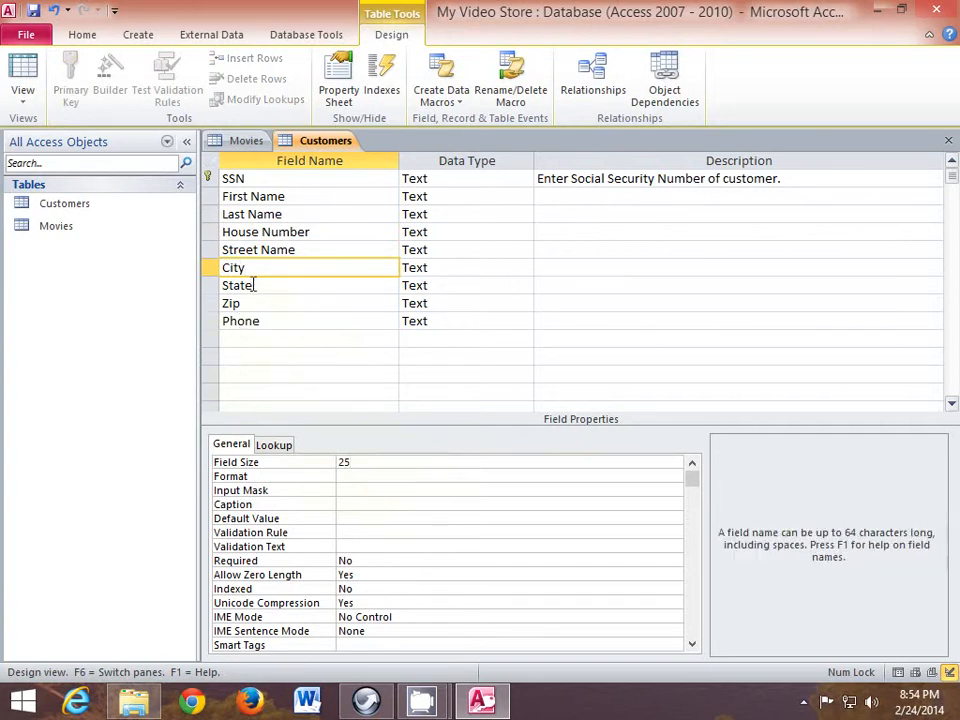
left_click(360, 461)
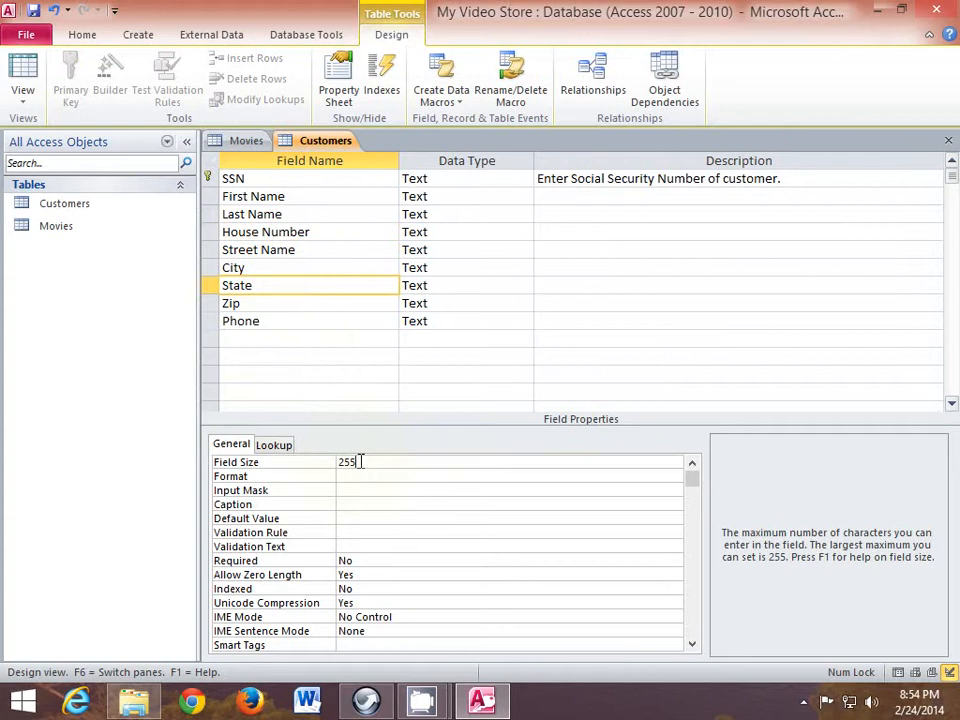
key("BackSpace")
key("BackSpace")
left_click(265, 303)
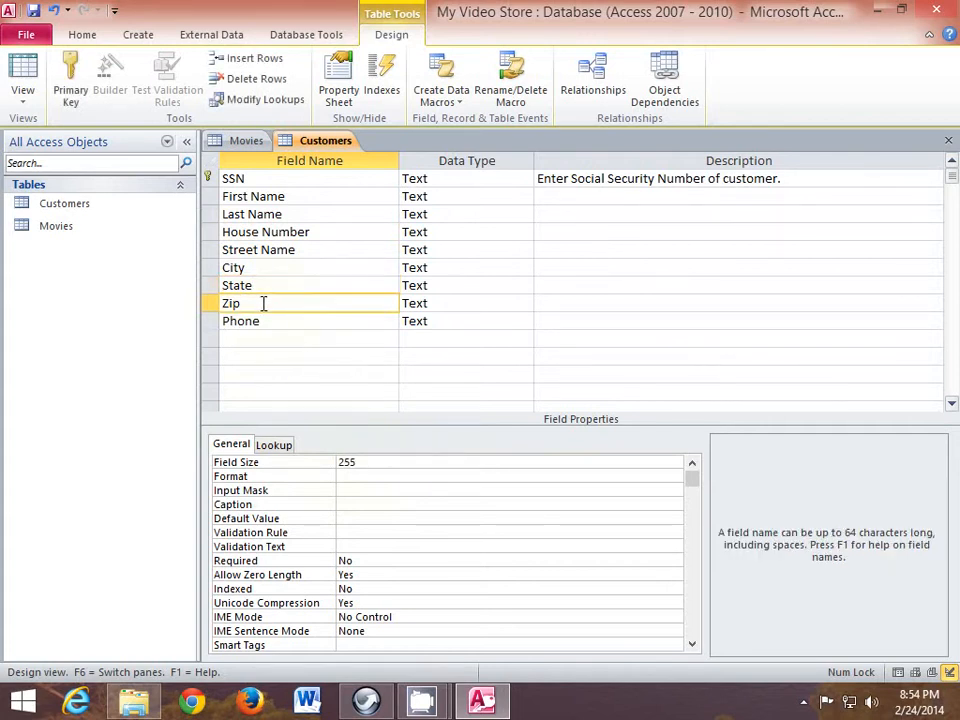
left_click(347, 462)
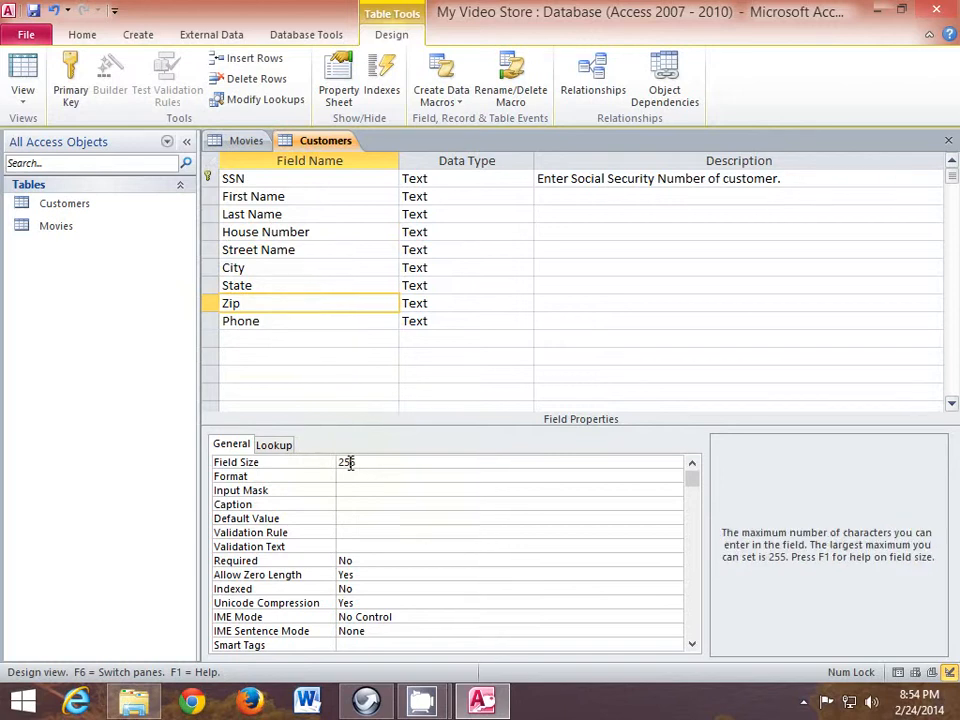
key("BackSpace")
key("BackSpace")
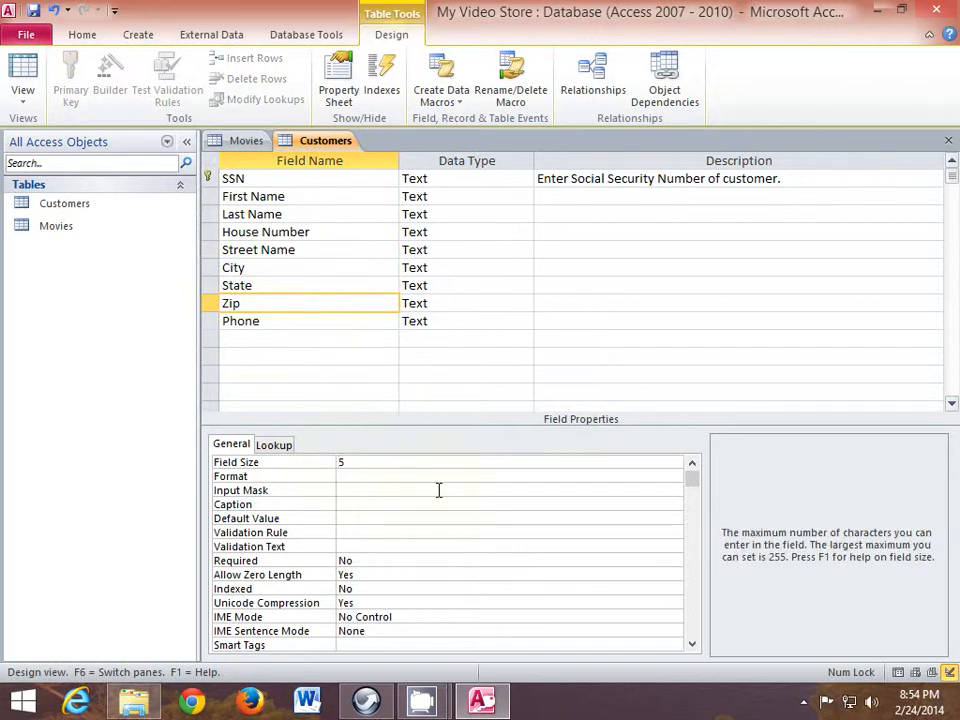
Set the field size of Phone to 15.
left_click(285, 321)
left_click_drag(354, 462, 330, 461)
type("1")
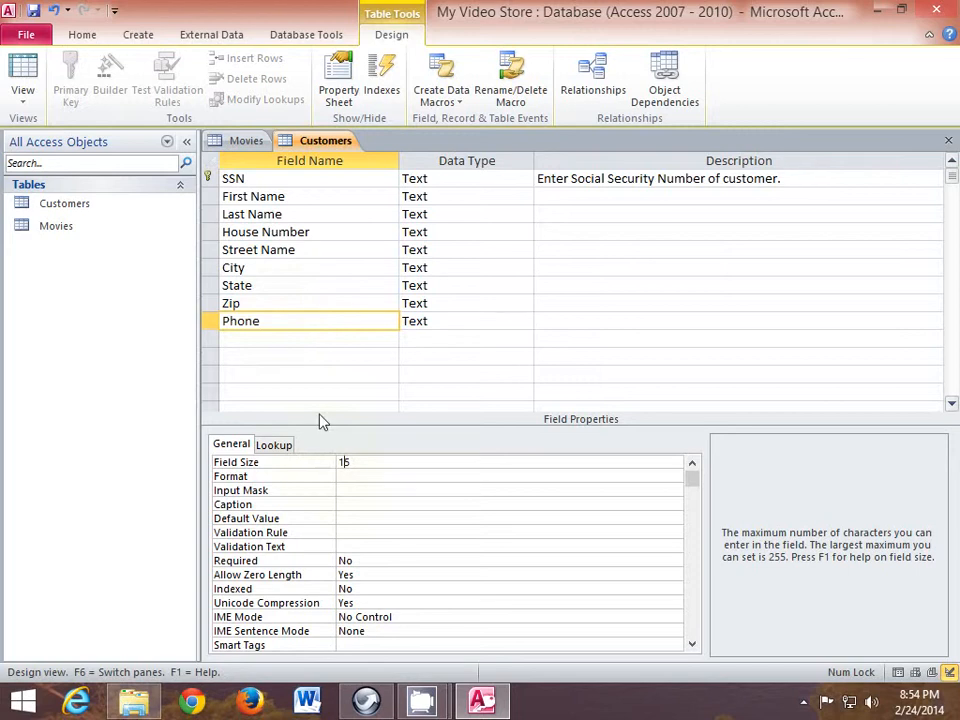
Start an input mask for the Phone field, saving the table first, and choose the Phone Number mask.
left_click(255, 320)
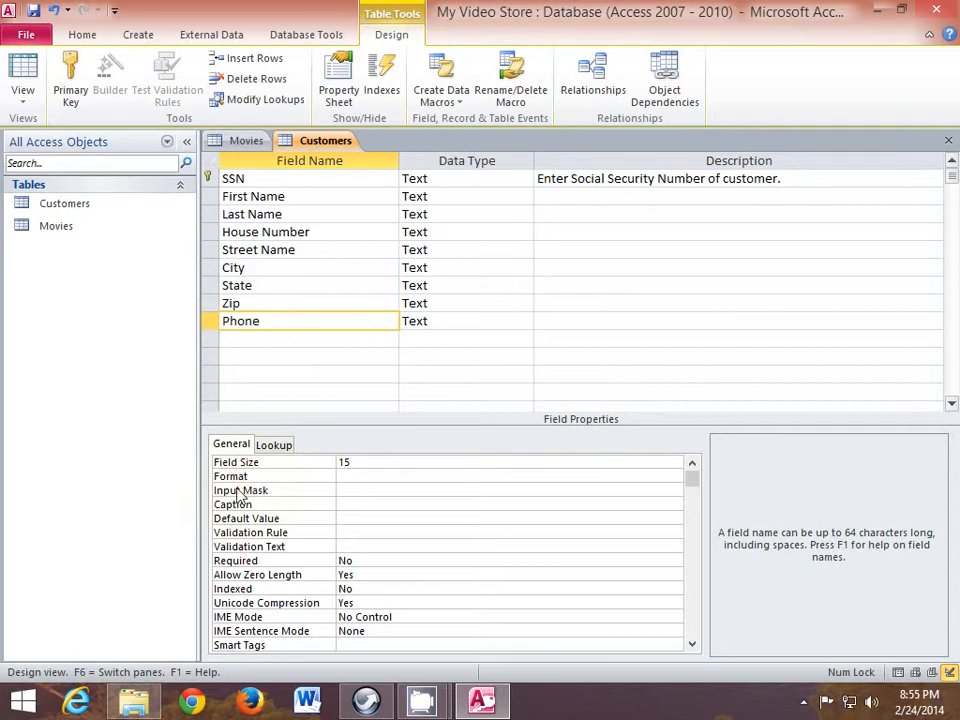
left_click(341, 490)
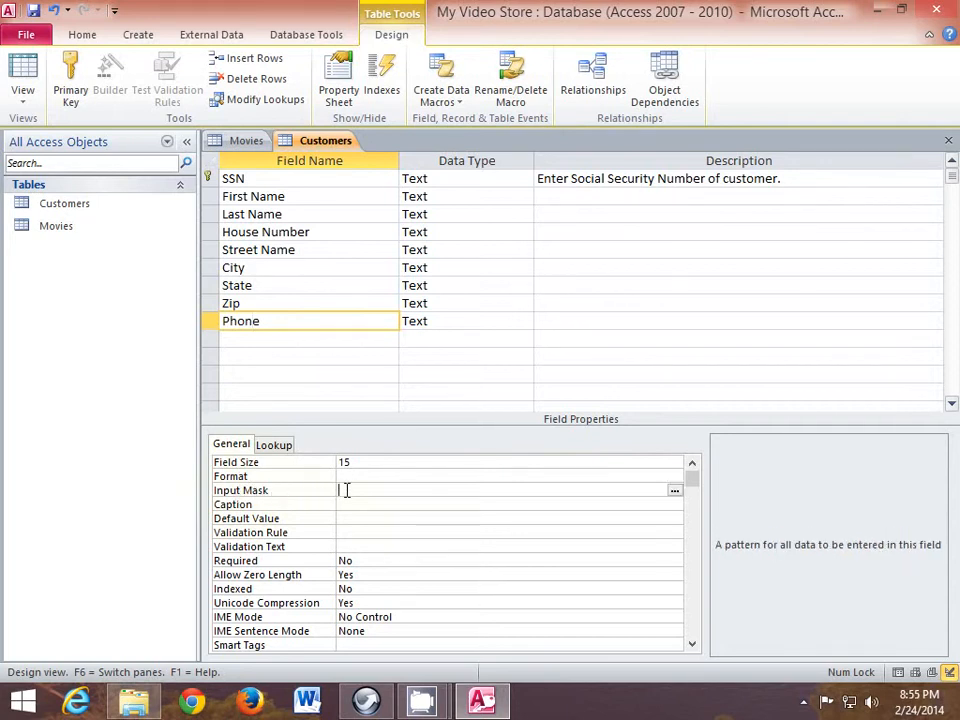
left_click(676, 492)
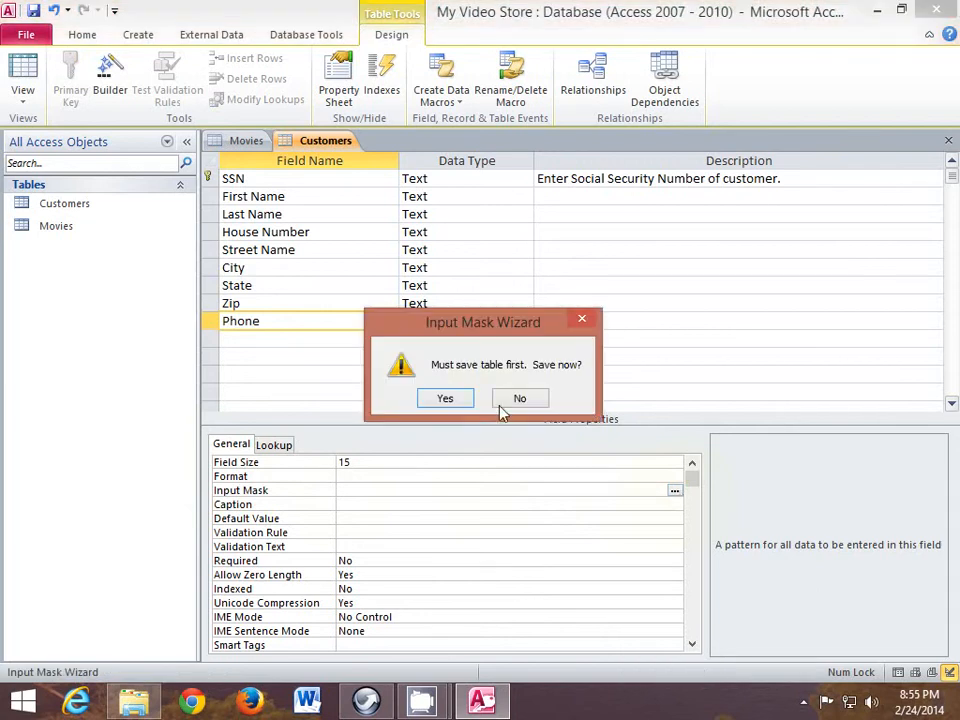
left_click(446, 399)
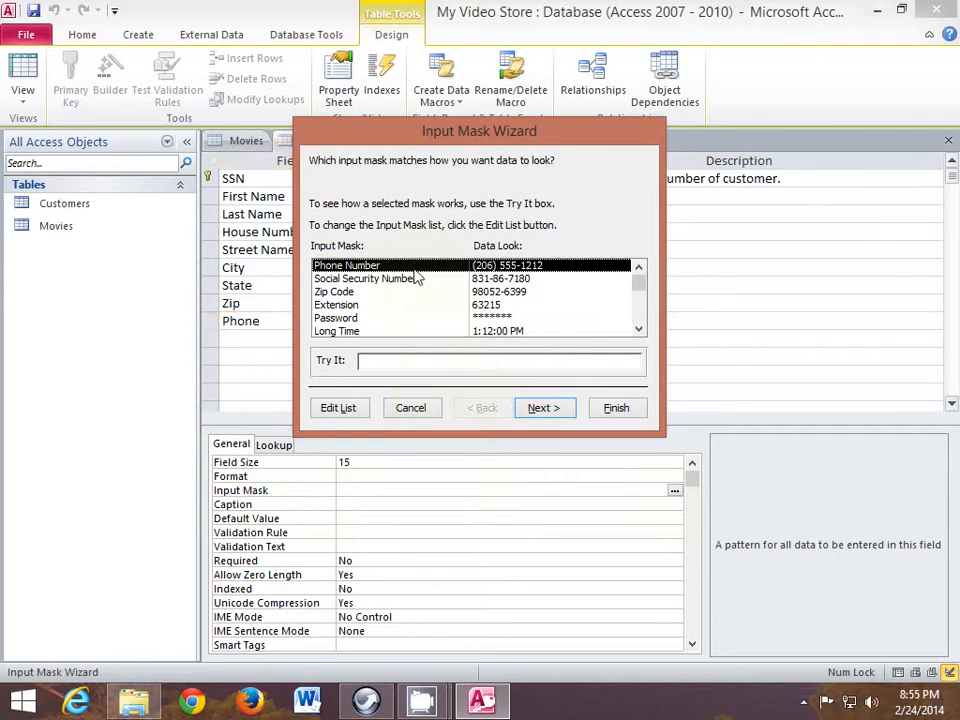
left_click(409, 364)
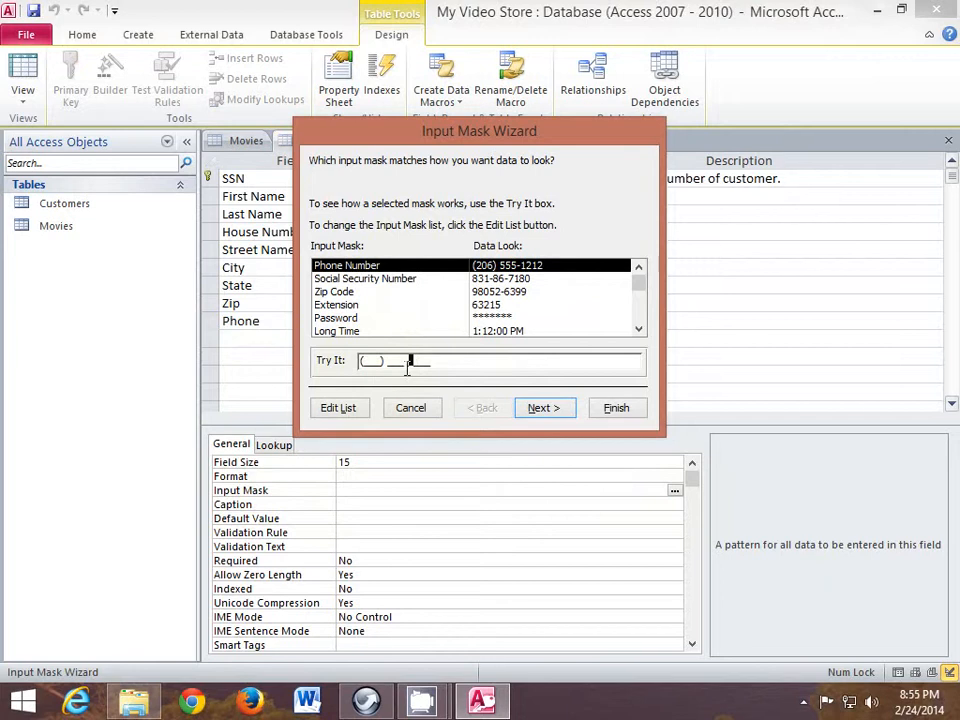
left_click(540, 409)
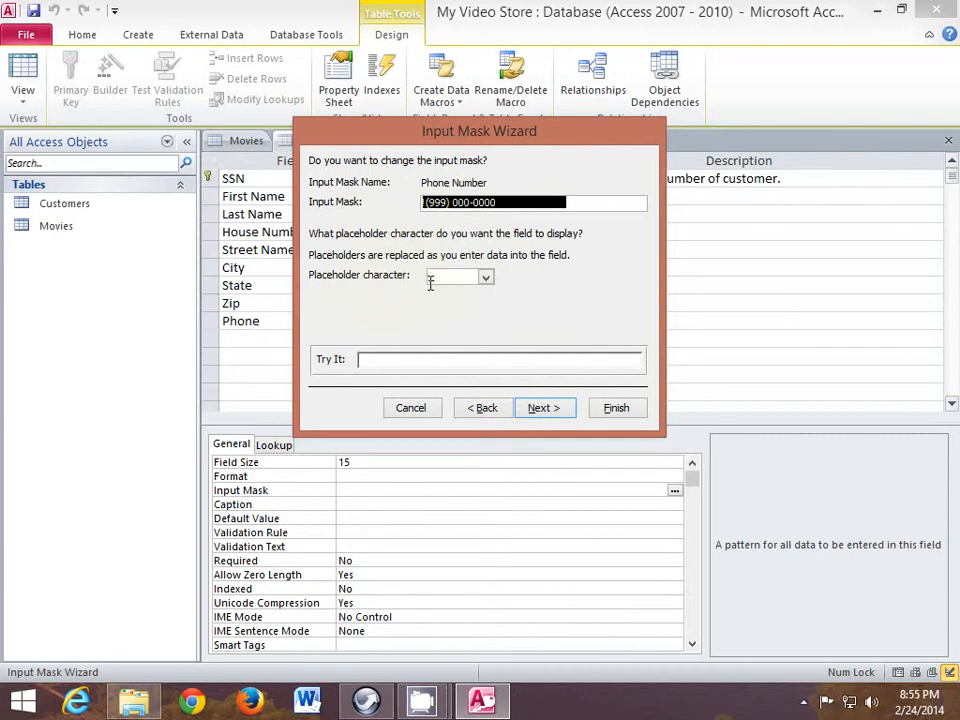
Complete the Phone input mask with # as placeholder character and the data stored with the symbols in the mask.
left_click(488, 280)
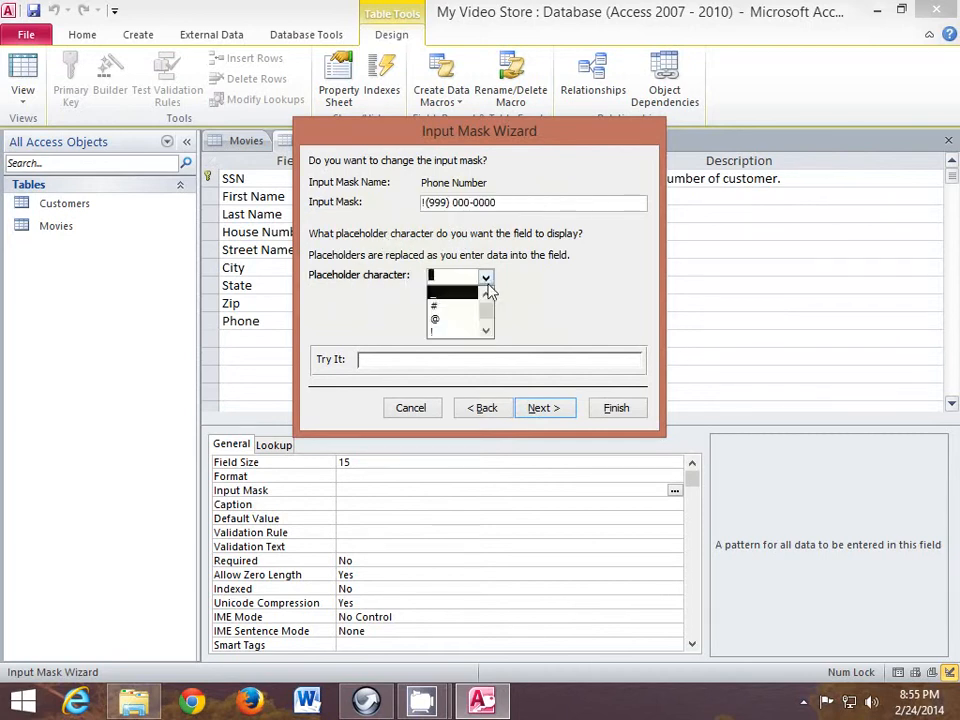
left_click(461, 308)
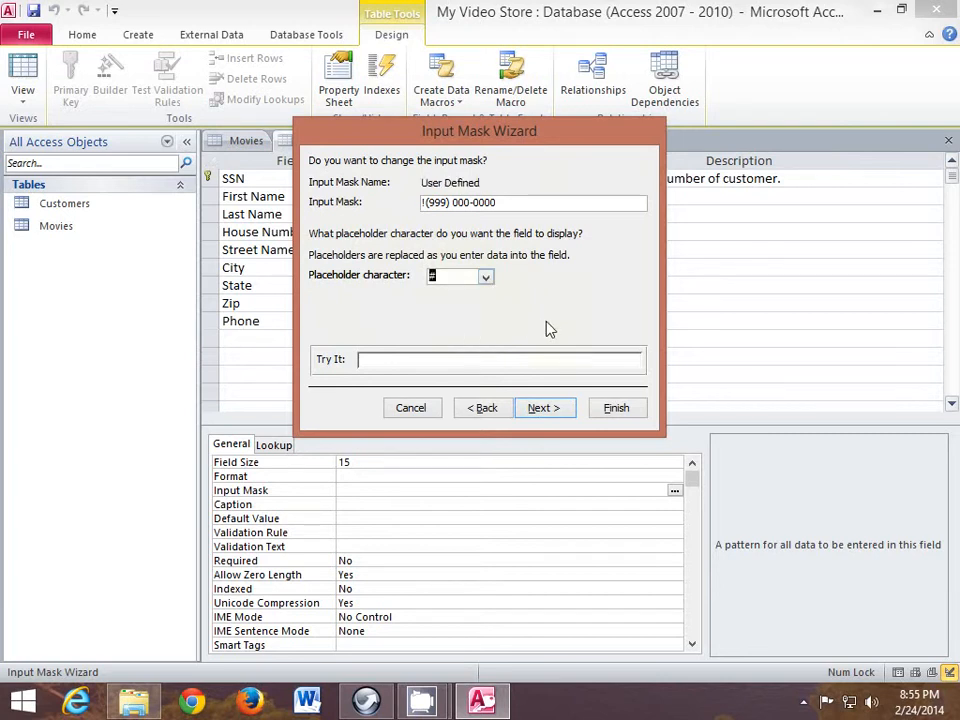
left_click(452, 362)
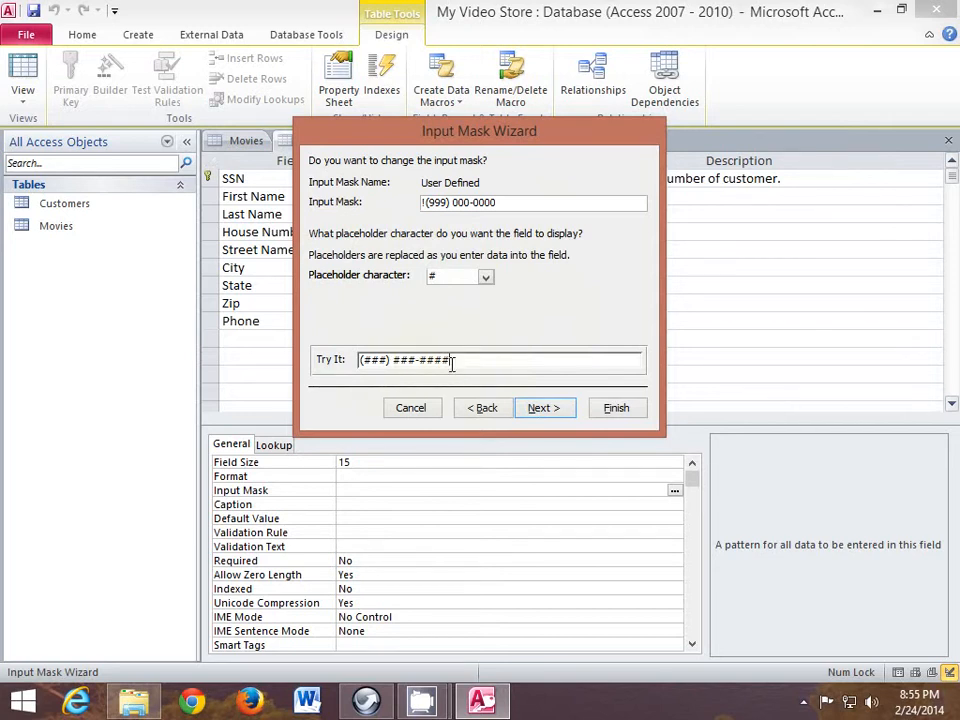
left_click(553, 412)
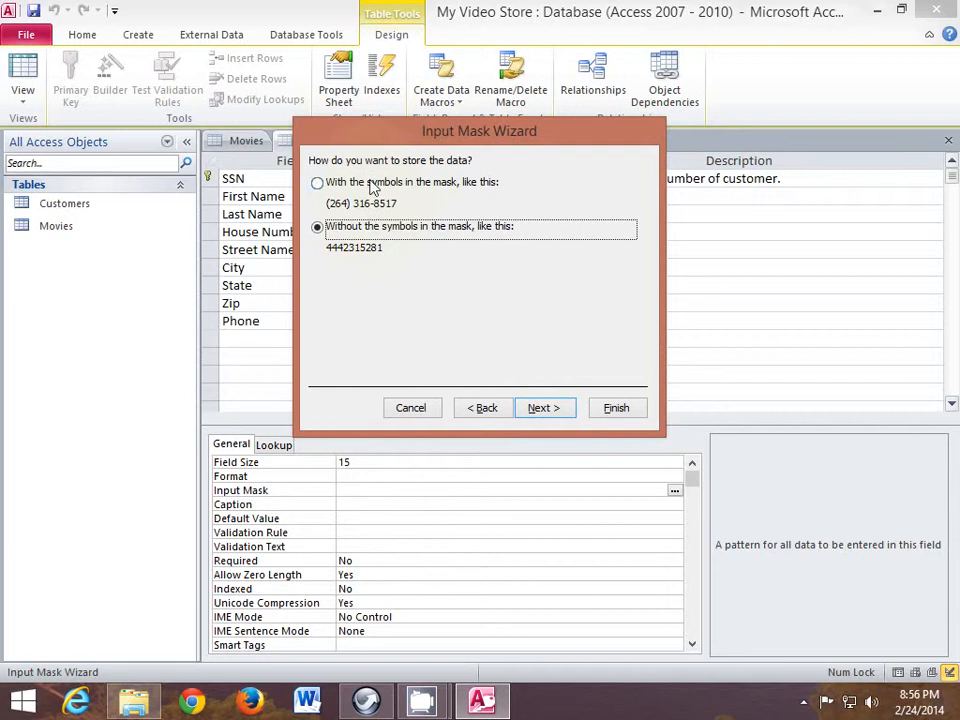
left_click(317, 183)
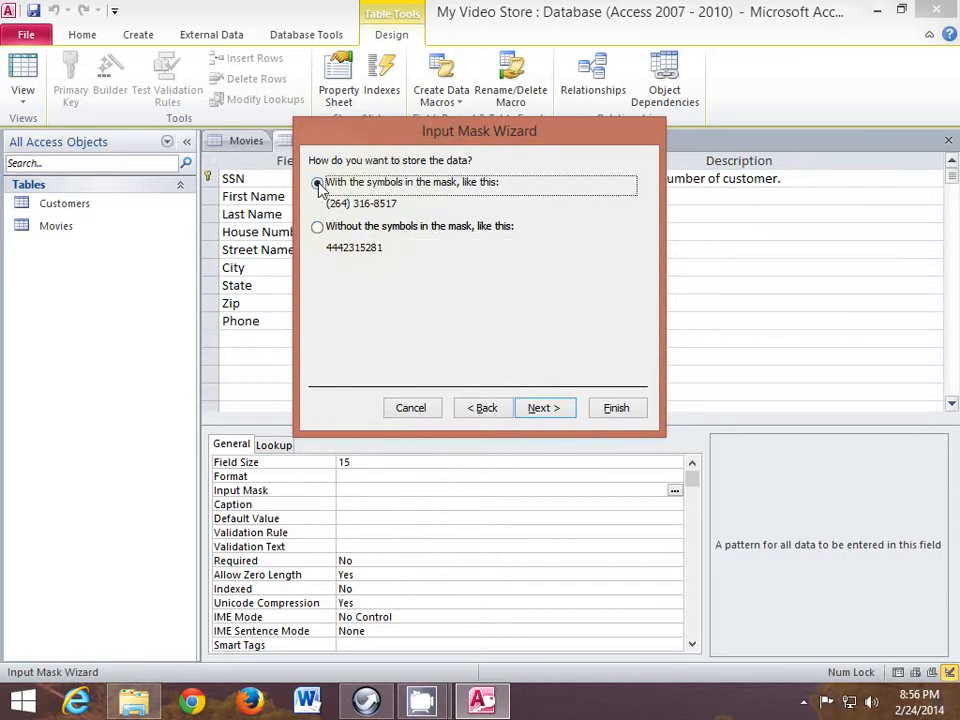
left_click(541, 410)
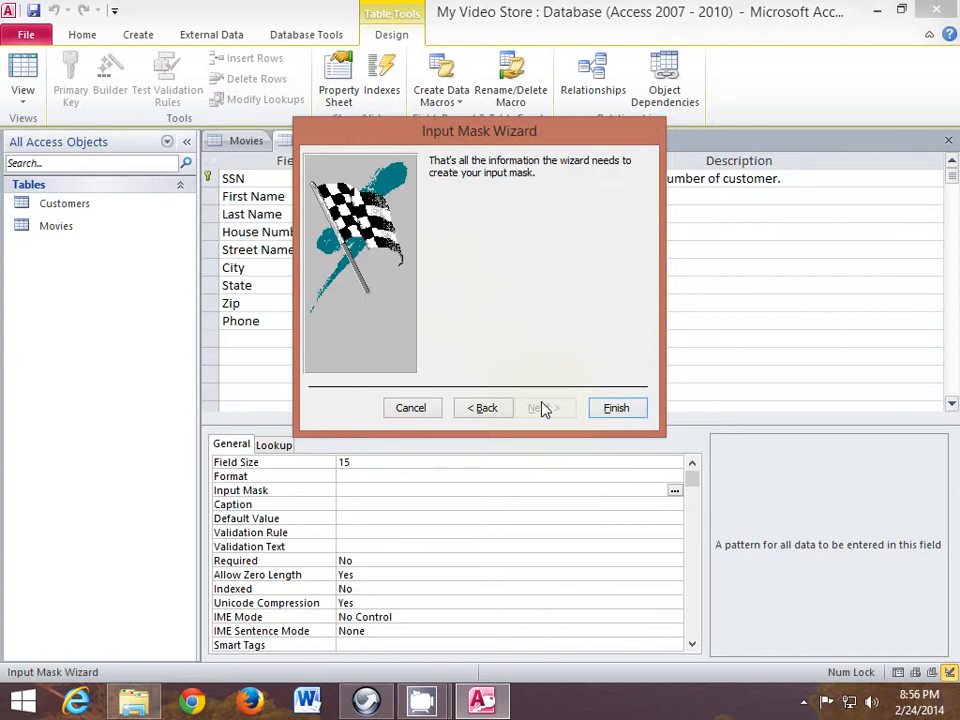
left_click(615, 409)
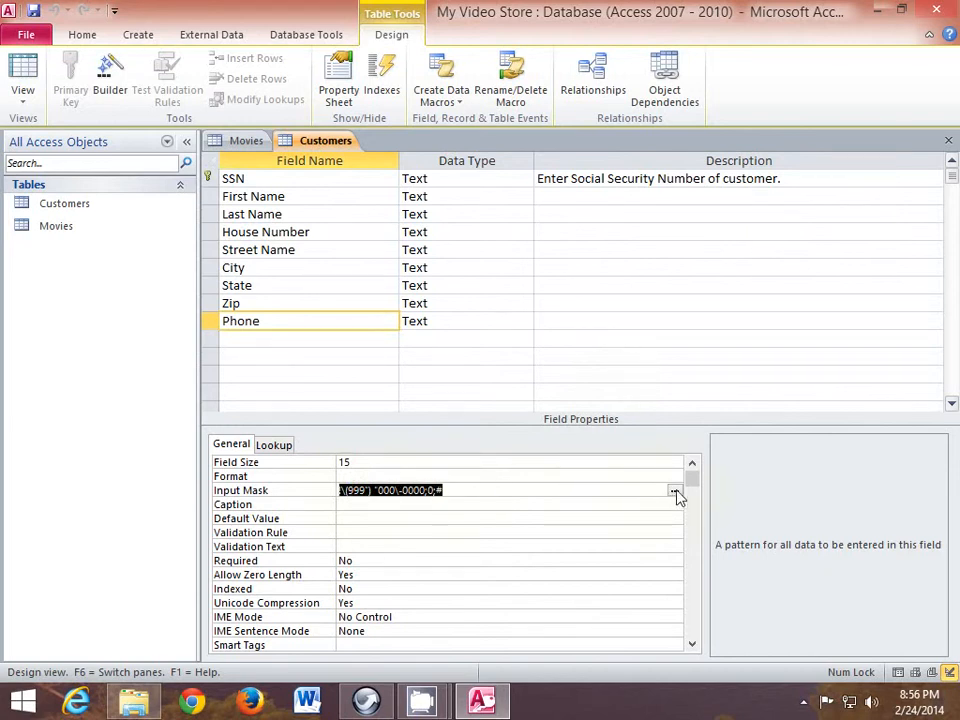
Start an input mask for the Zip field, saving the table first, and choose the Zip Code mask.
left_click(307, 303)
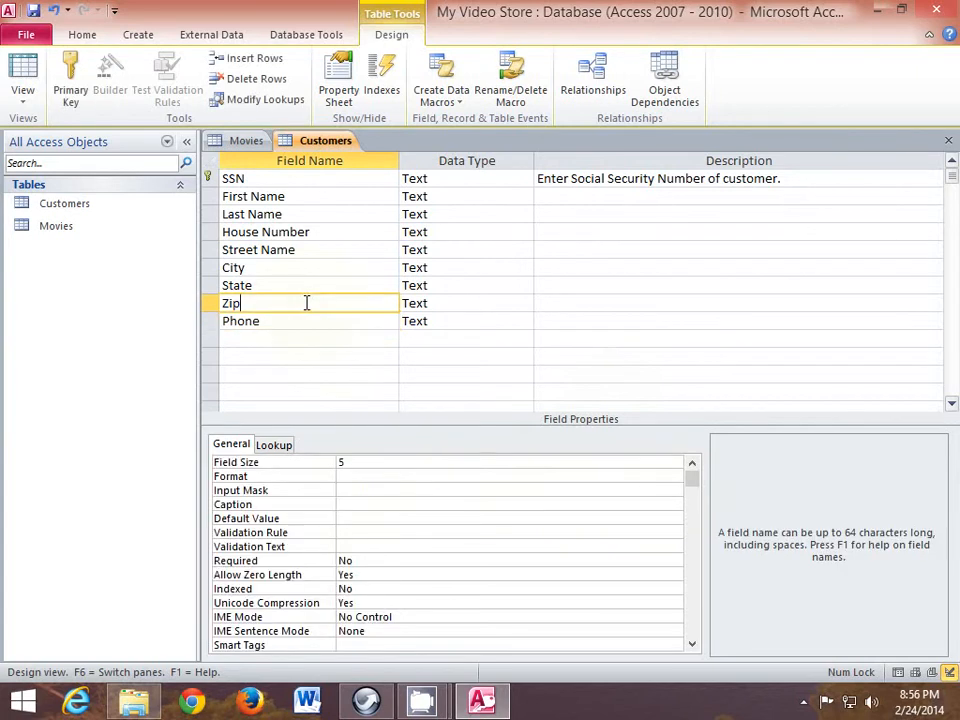
left_click(346, 490)
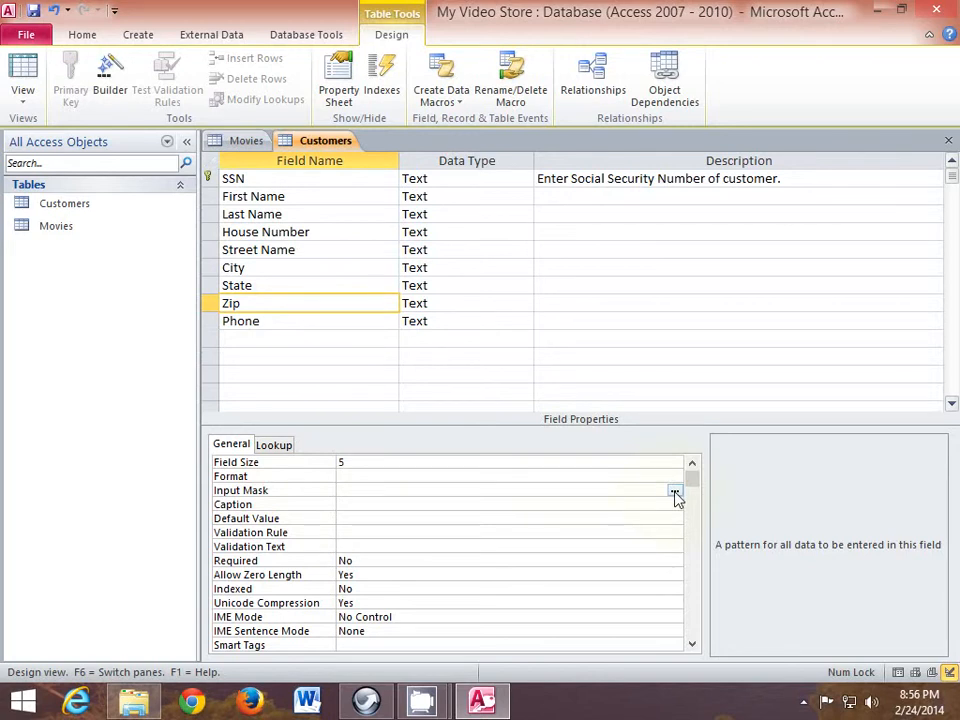
left_click(675, 493)
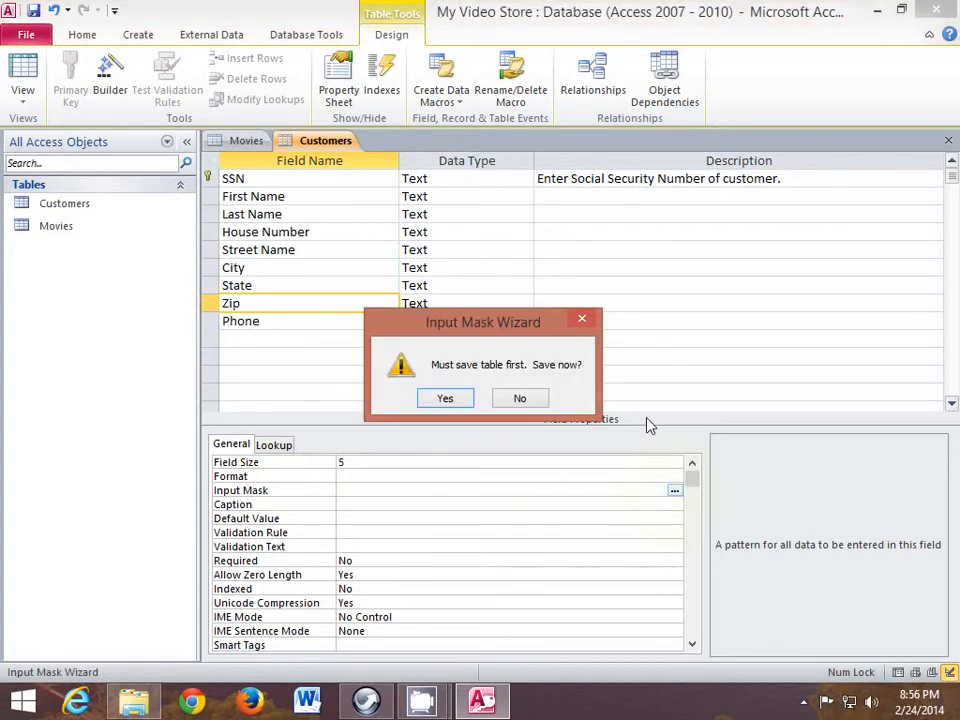
left_click(445, 400)
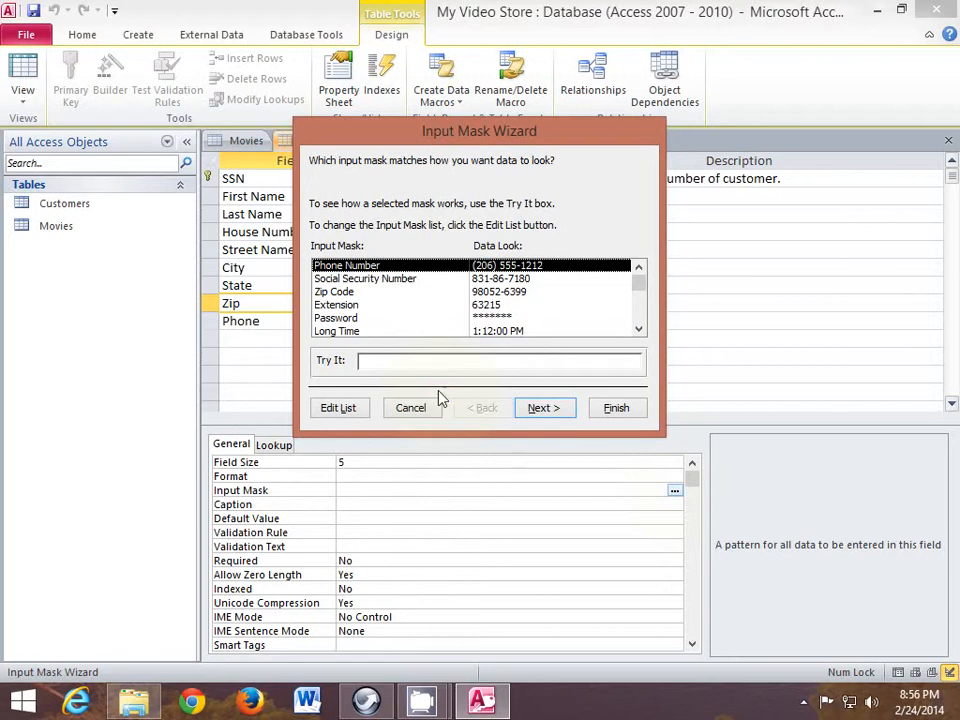
left_click(345, 292)
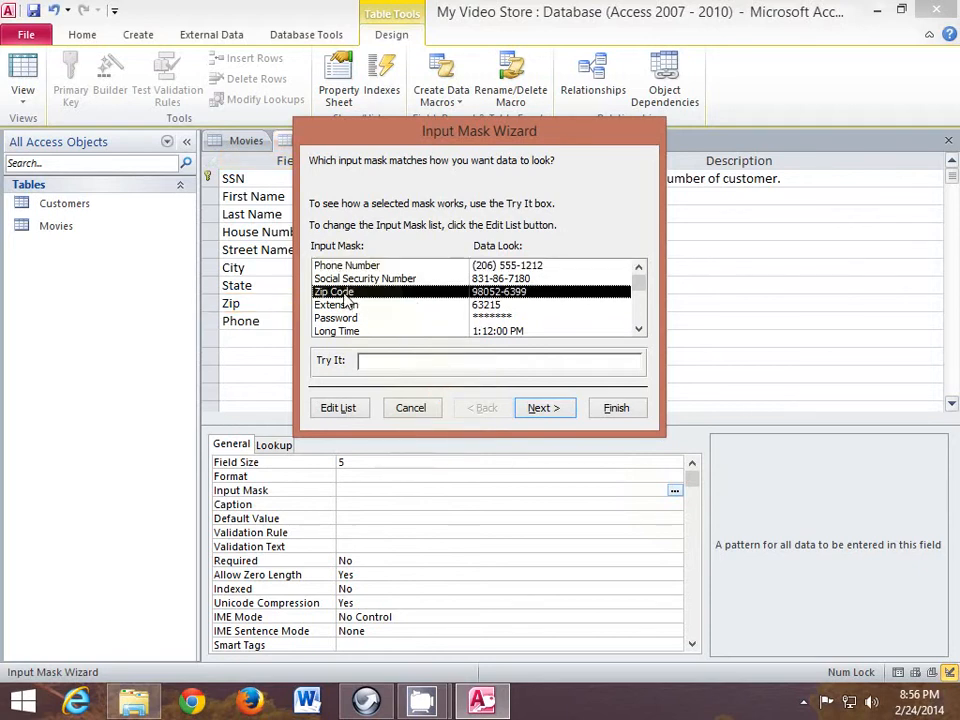
left_click(540, 408)
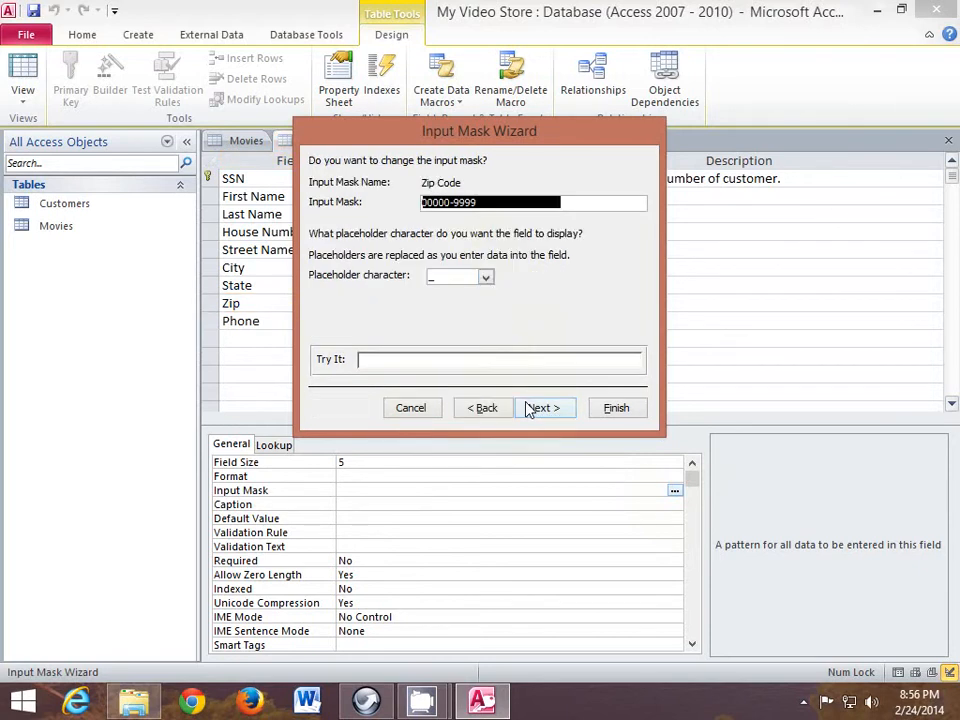
Shorten the Zip input mask to 00000 by removing the four-digit extension and its hyphen.
left_click(476, 203)
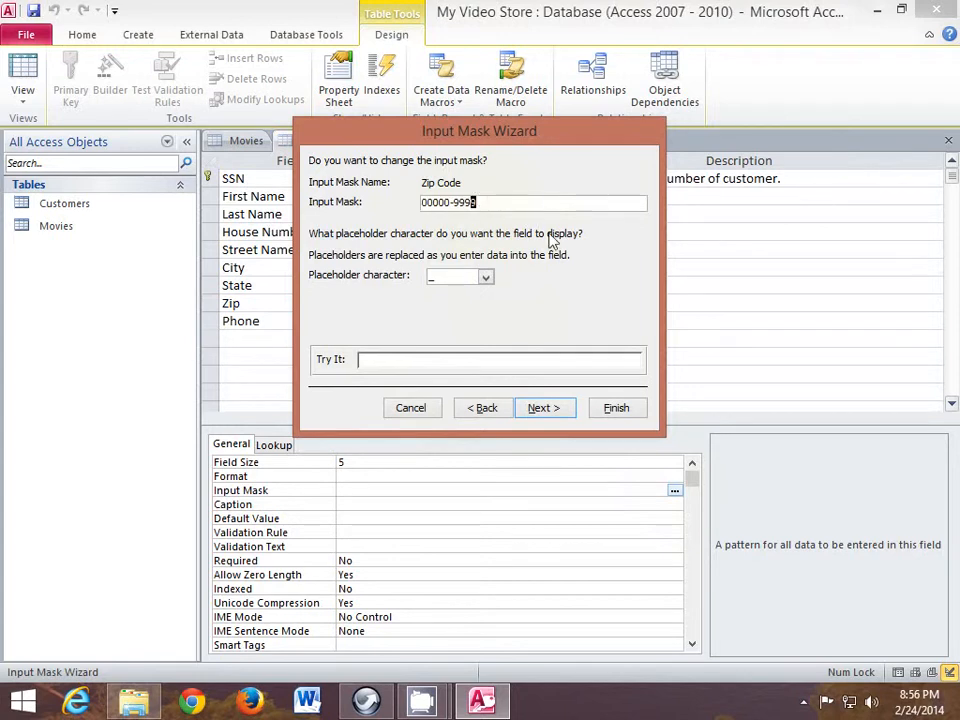
key("End")
key("BackSpace")
key("BackSpace")
key("BackSpace")
key("BackSpace")
key("BackSpace")
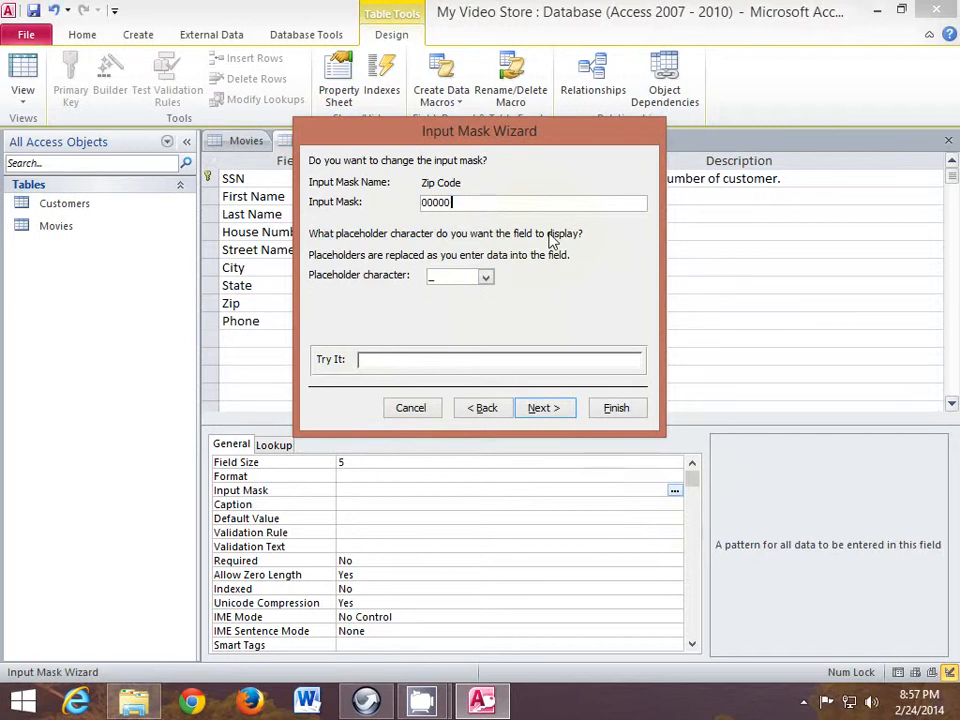
Set # as the placeholder character of the Zip mask, preview it, and proceed to the data storage options.
left_click(486, 278)
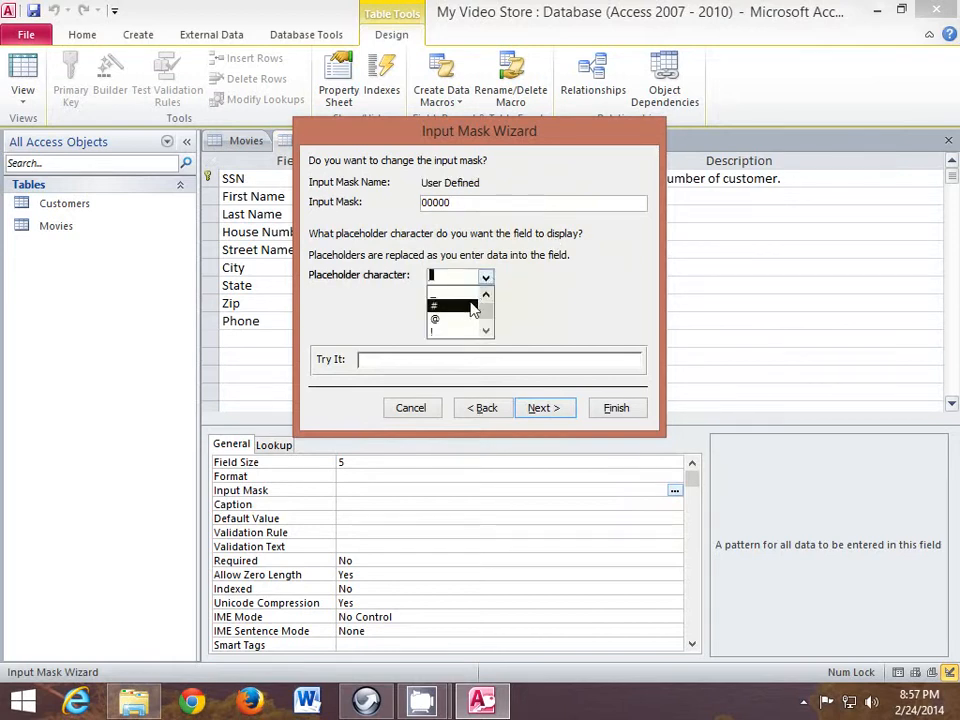
left_click(472, 307)
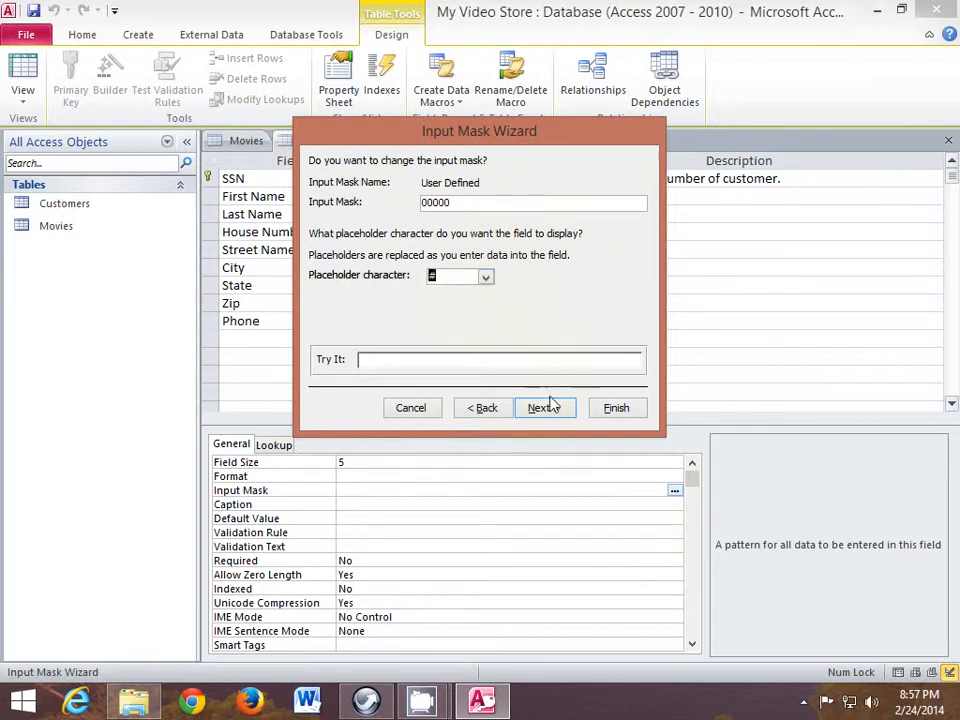
left_click(515, 365)
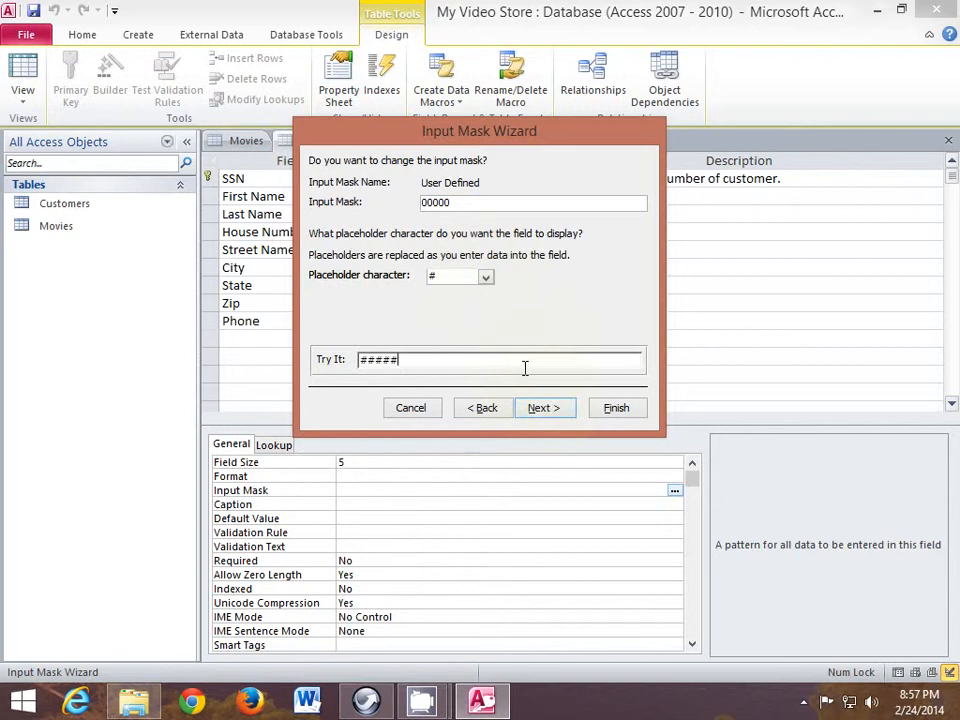
left_click(551, 414)
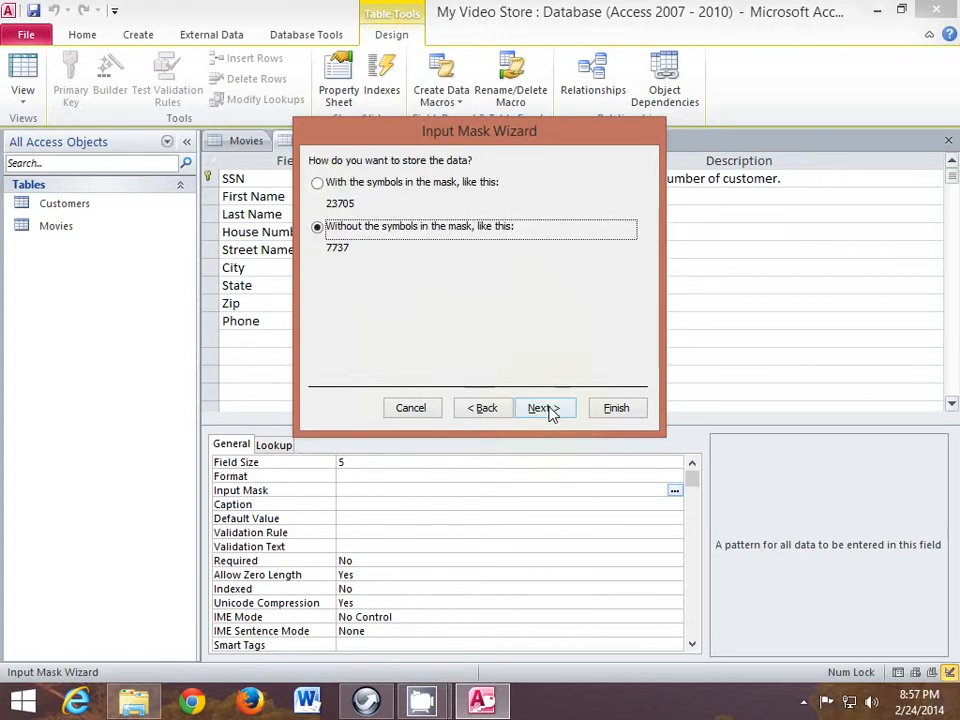
Store the Zip data with the symbols in the mask and complete the Zip input mask.
left_click(318, 186)
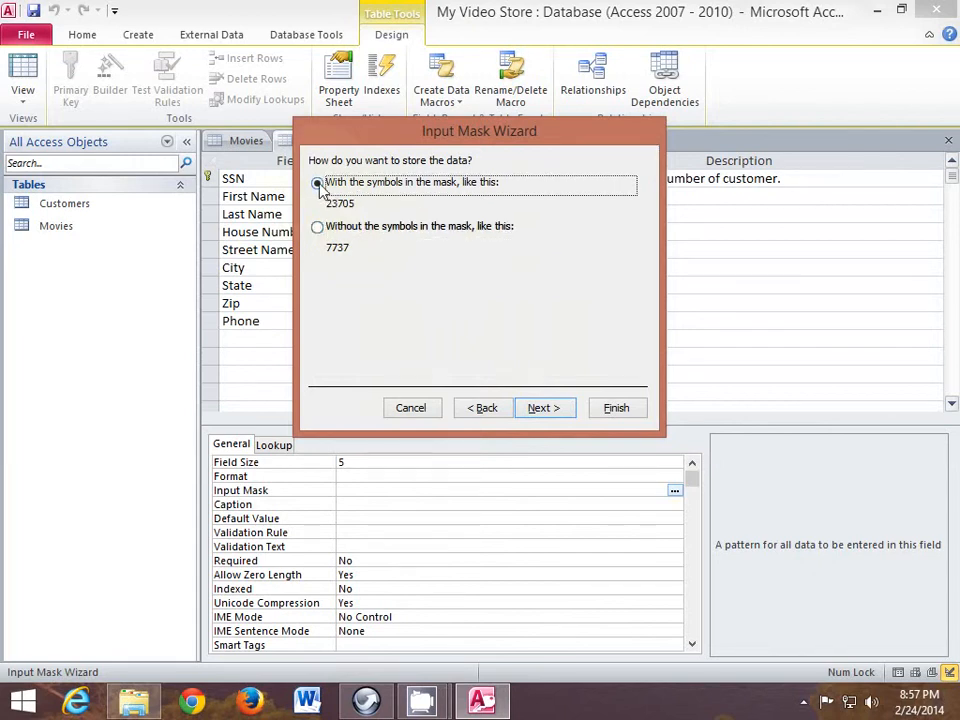
left_click(538, 409)
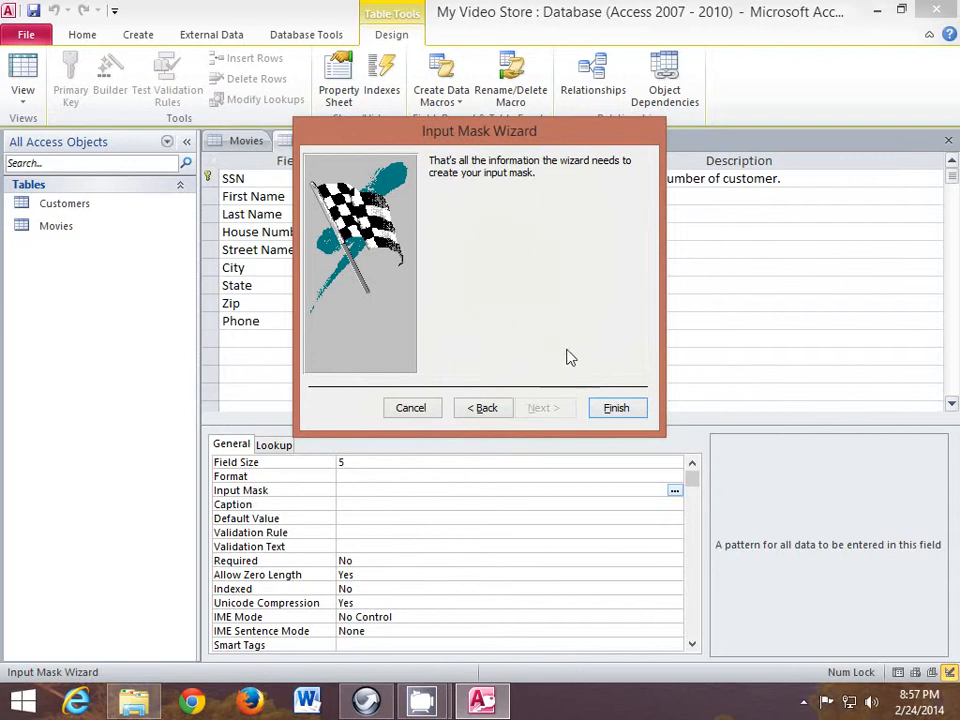
left_click(617, 408)
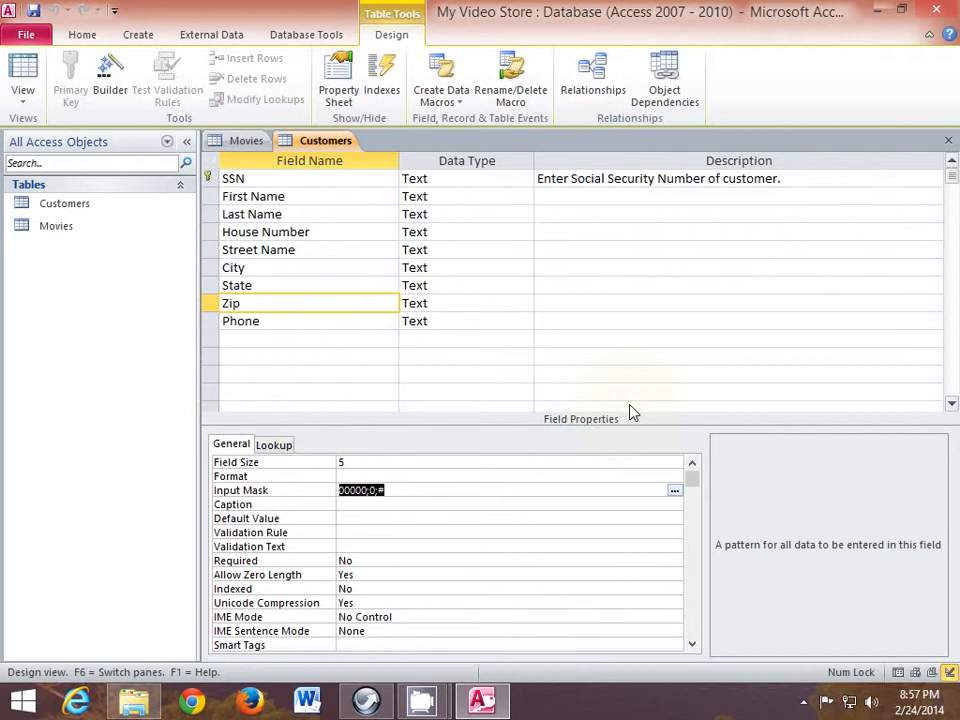
Start an input mask for the SSN field, saving the table first, and choose the Social Security Number mask.
left_click(257, 179)
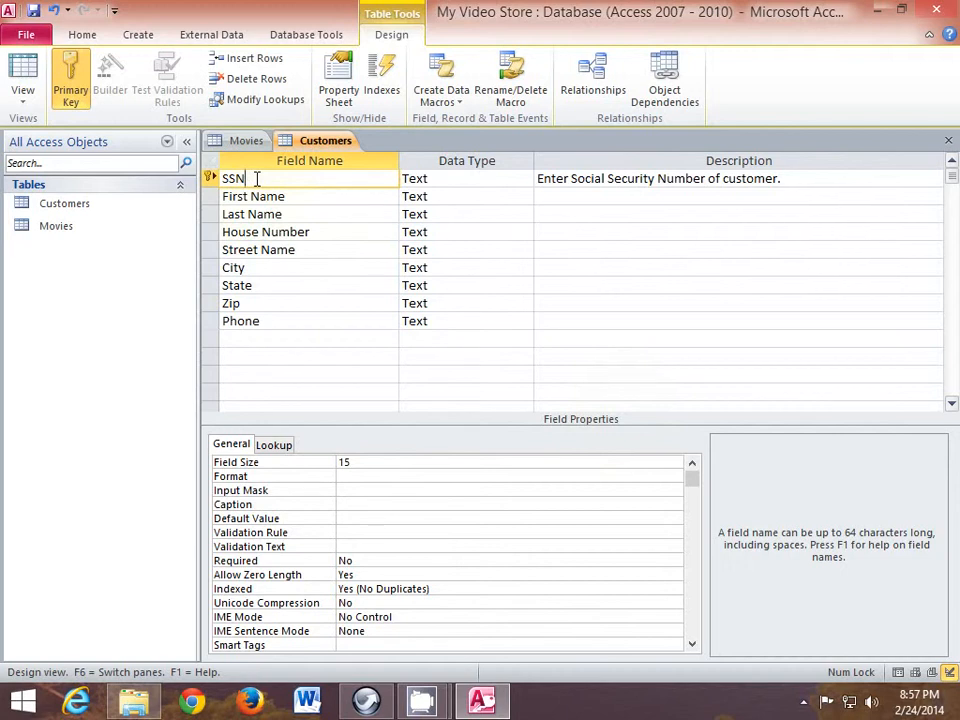
left_click(358, 489)
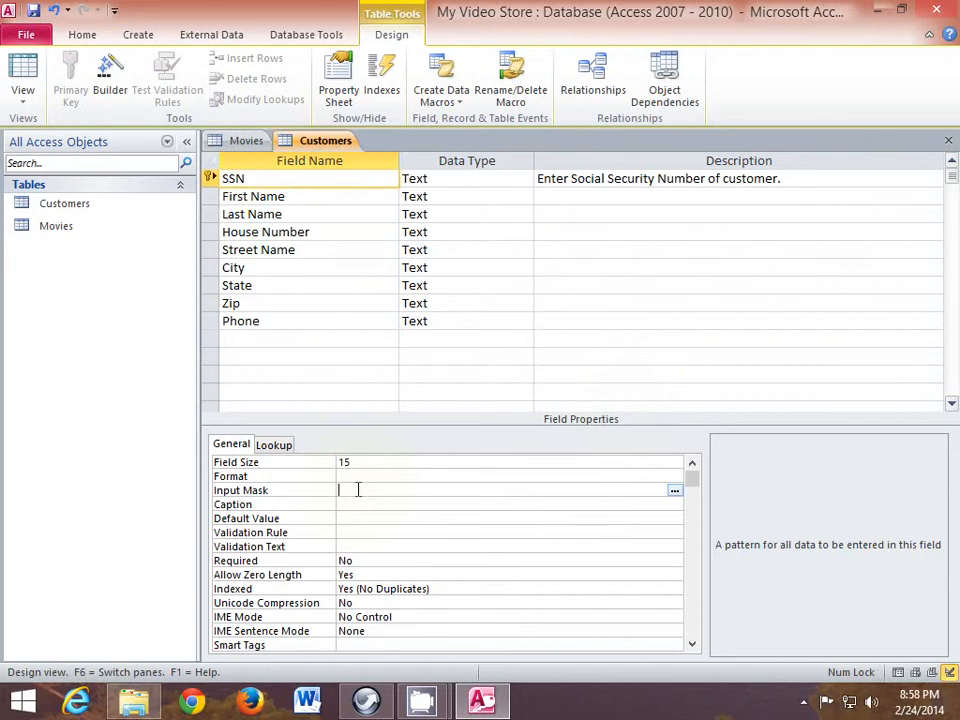
left_click(675, 491)
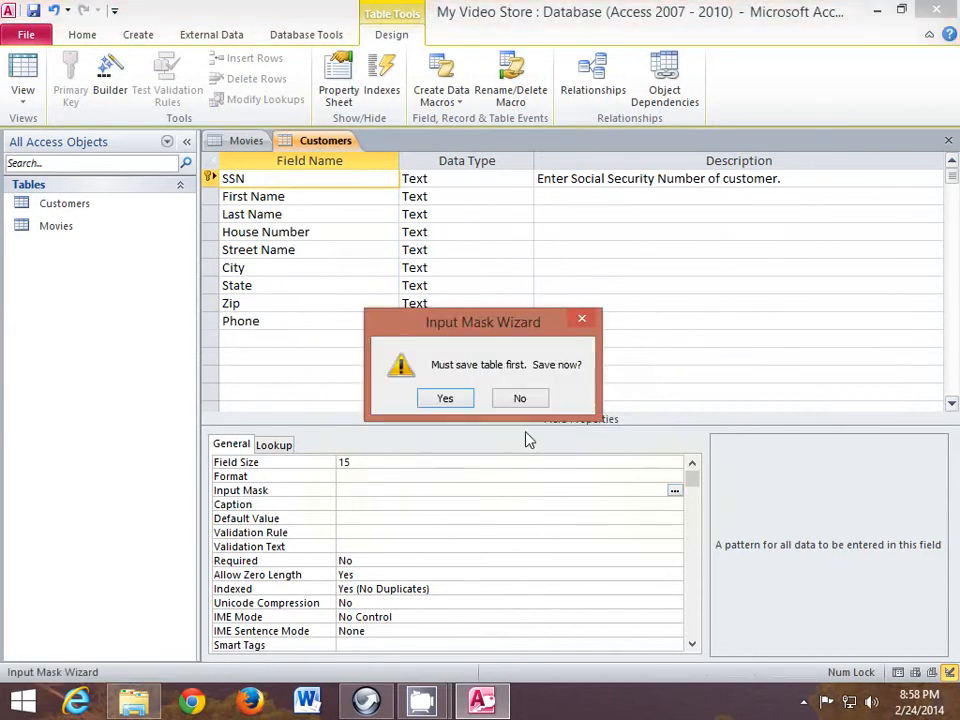
left_click(447, 400)
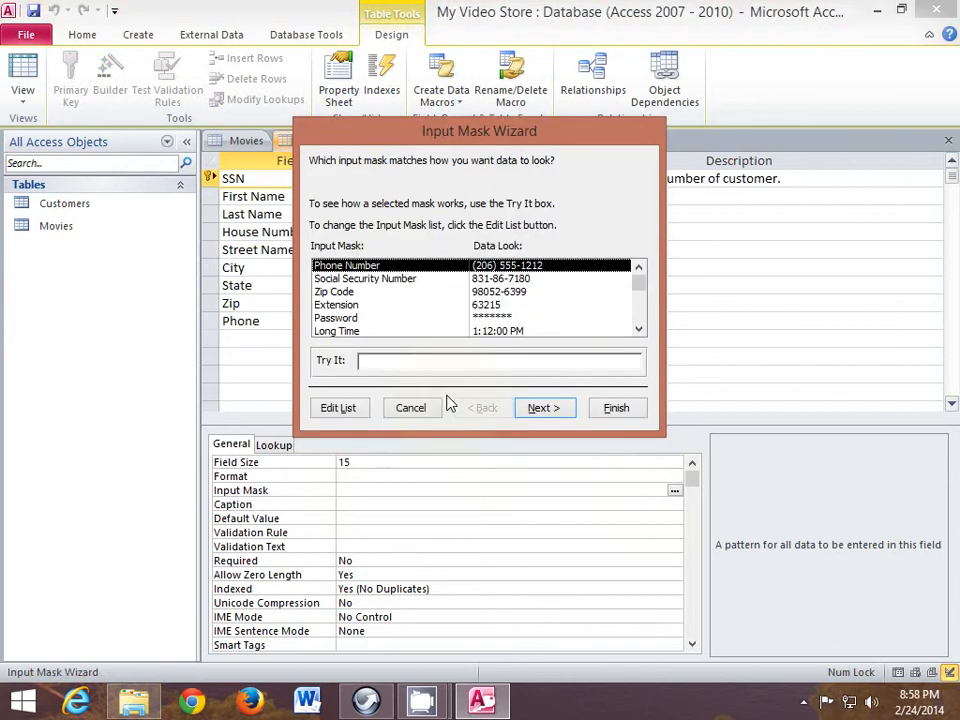
left_click(413, 281)
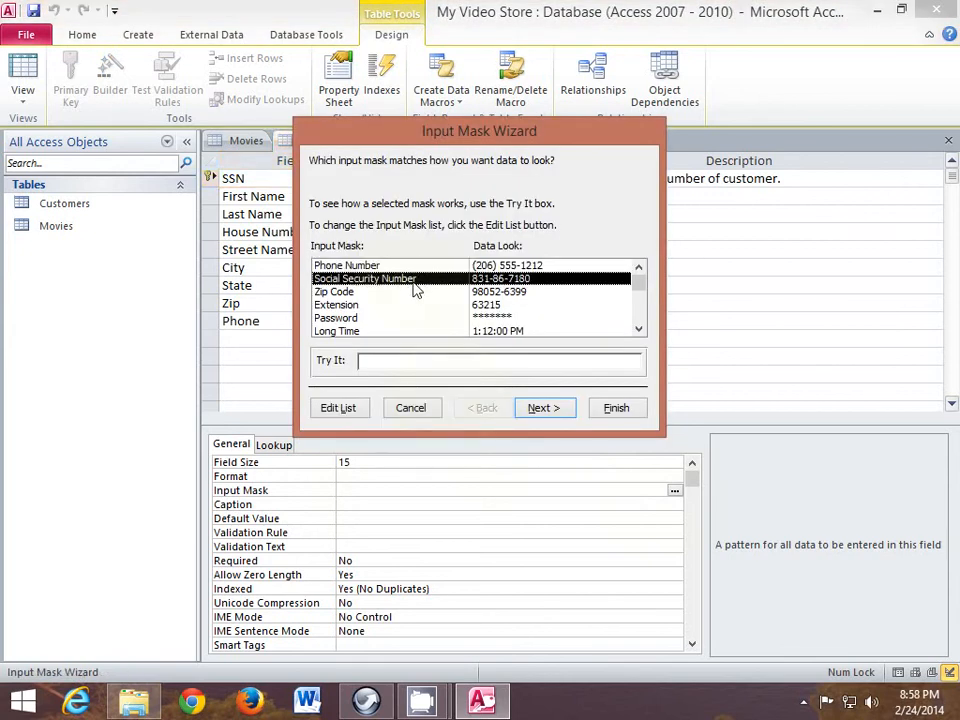
left_click(541, 409)
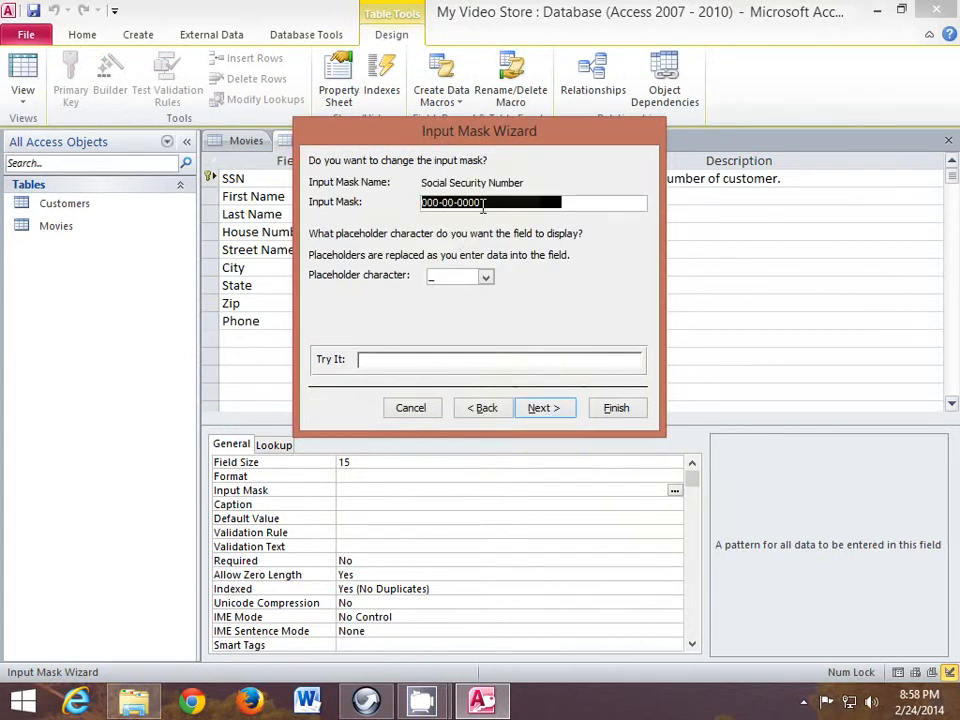
Complete the SSN input mask with # as placeholder character and the data stored with the symbols in the mask.
left_click(486, 279)
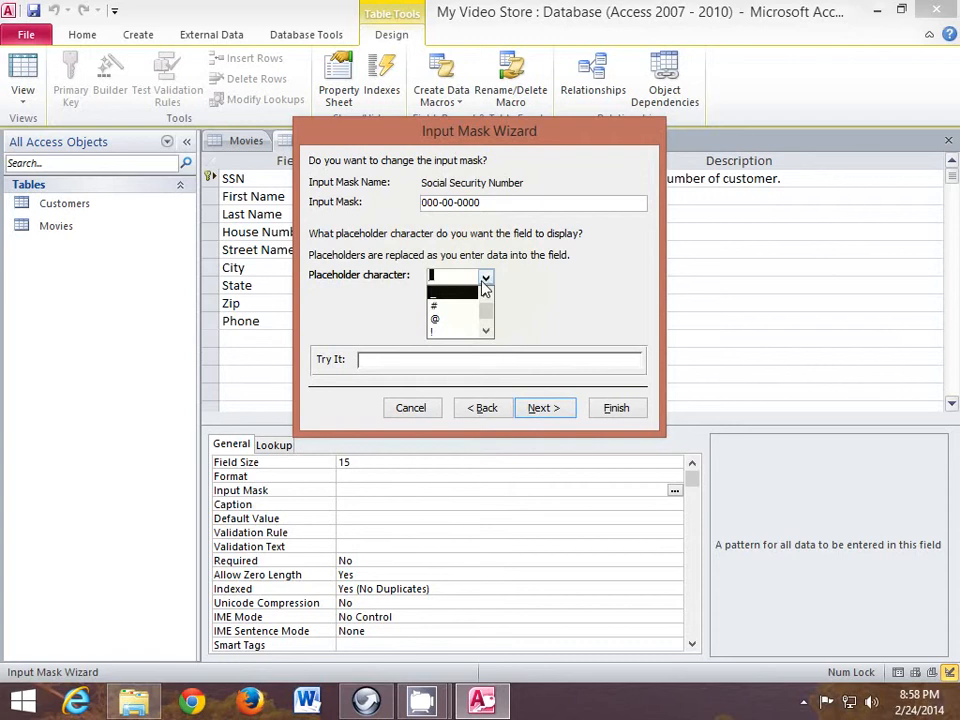
left_click(470, 305)
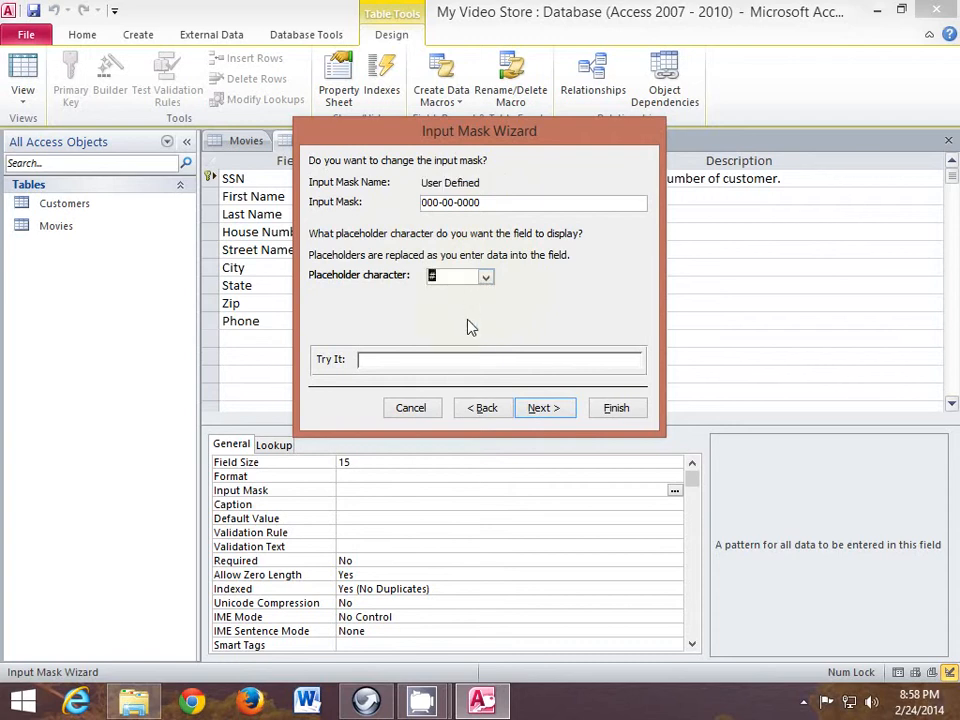
left_click(473, 359)
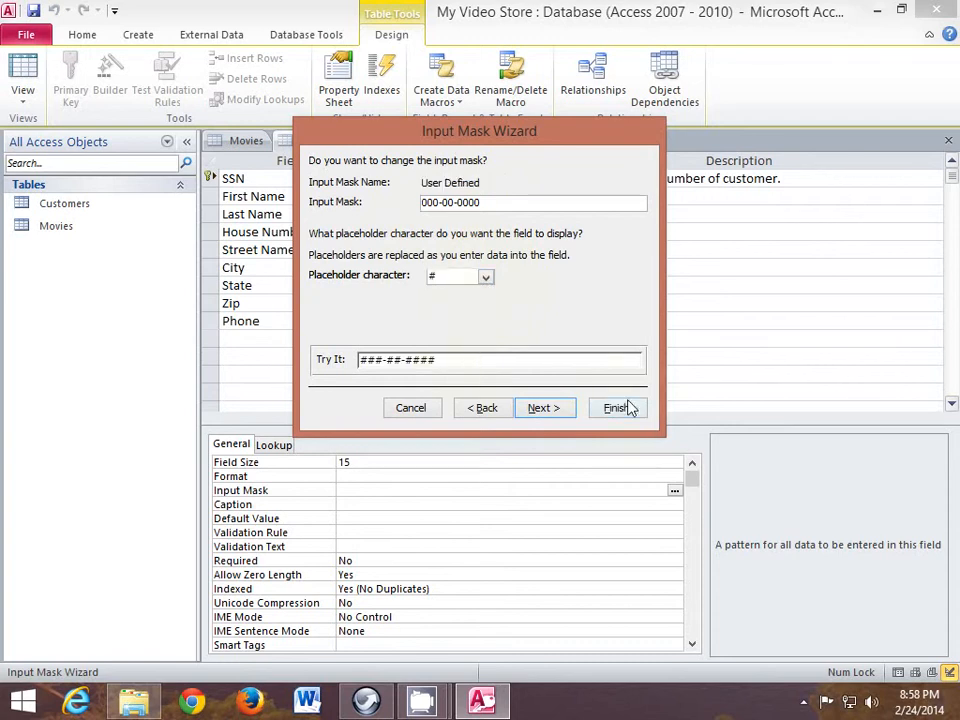
left_click(538, 411)
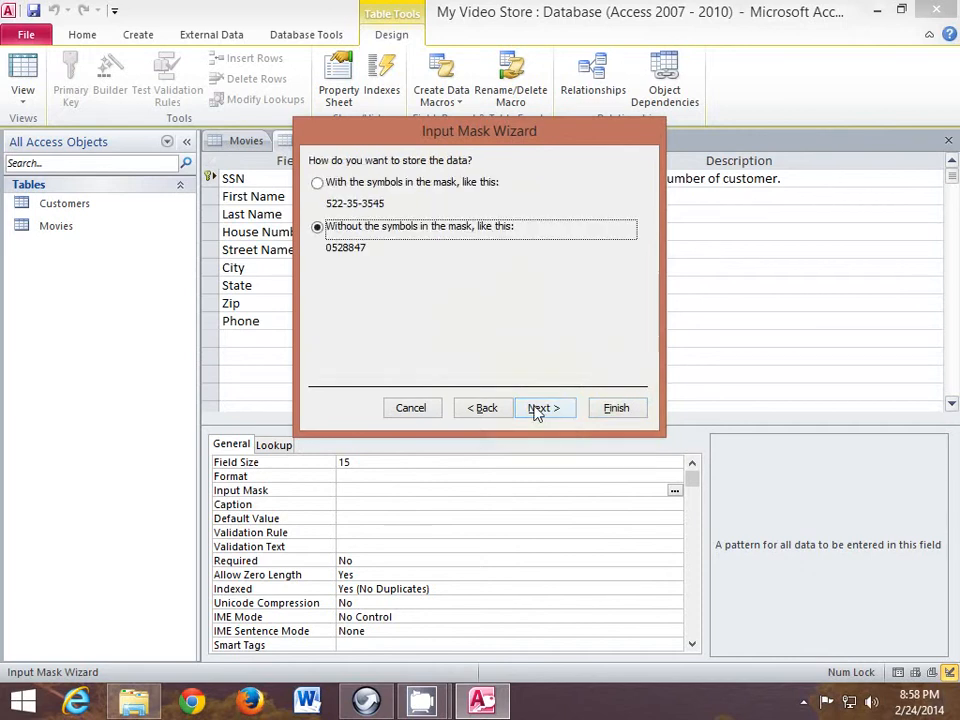
left_click(318, 184)
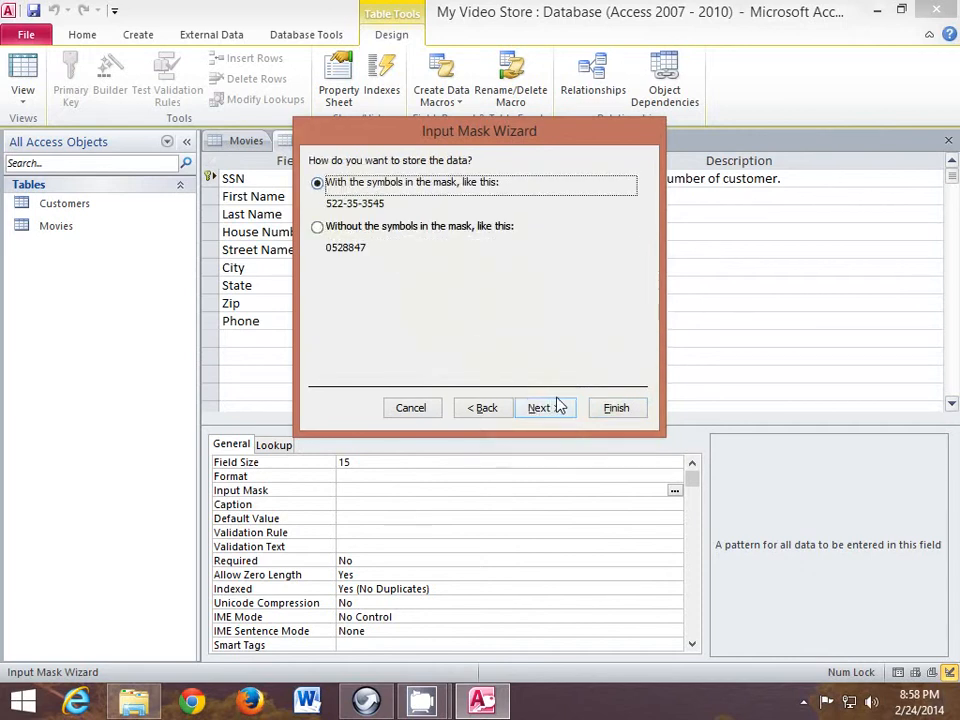
left_click(616, 409)
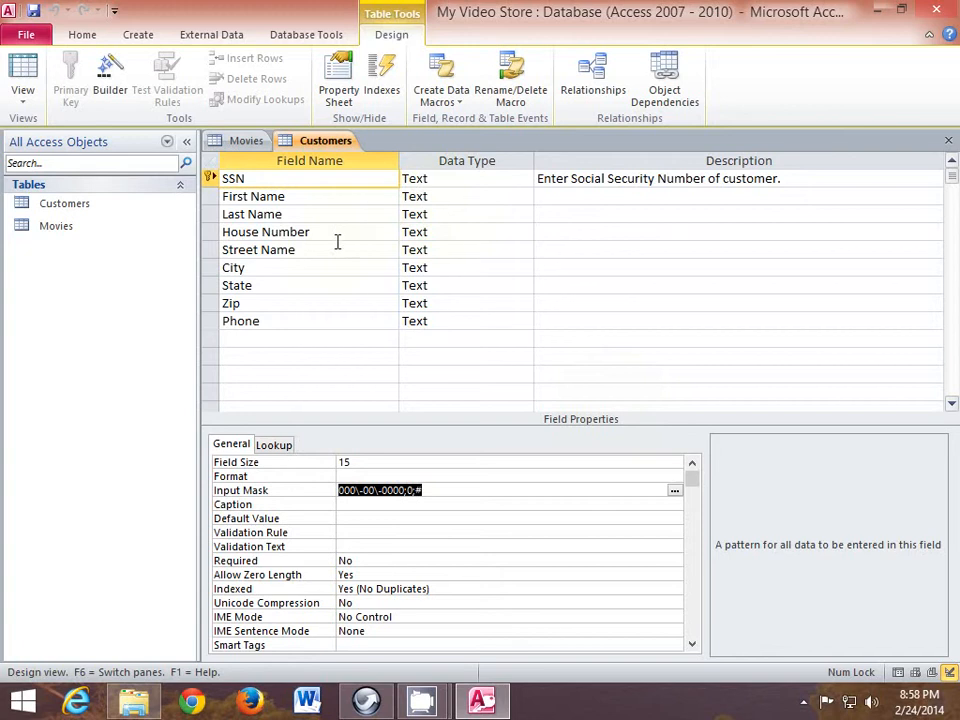
Change the State field's lookup display control to Combo Box.
left_click(282, 285)
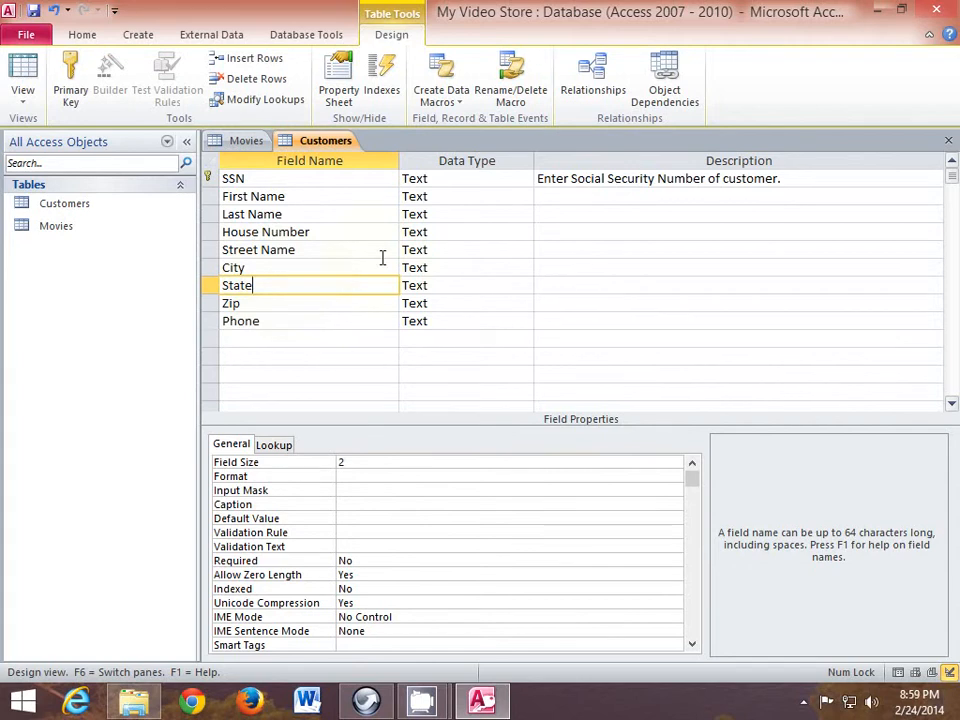
left_click(284, 446)
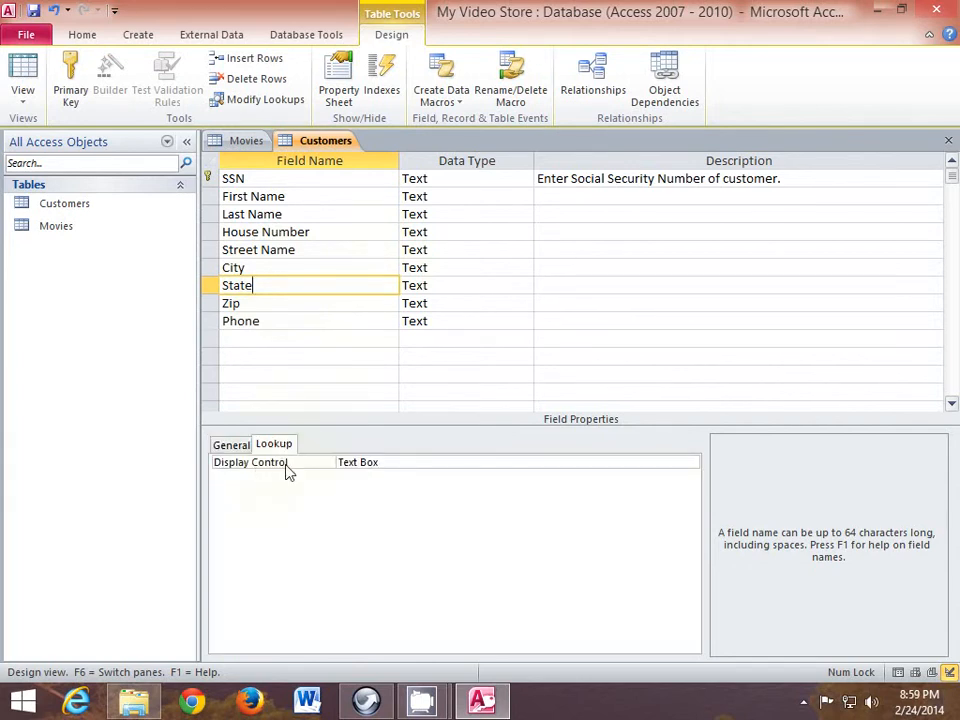
left_click(505, 461)
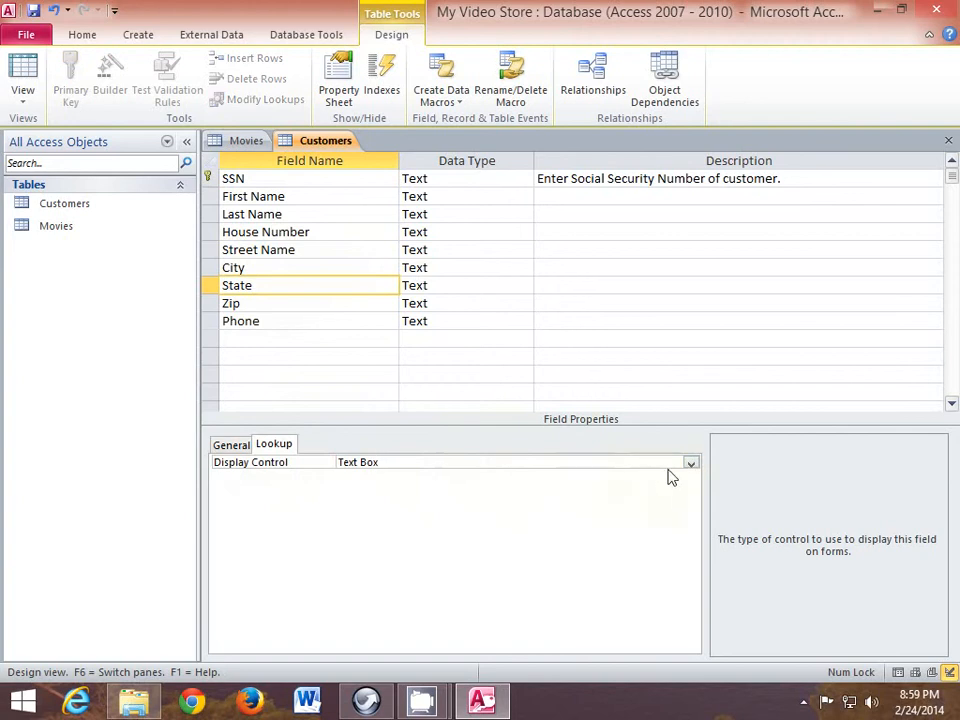
left_click(690, 463)
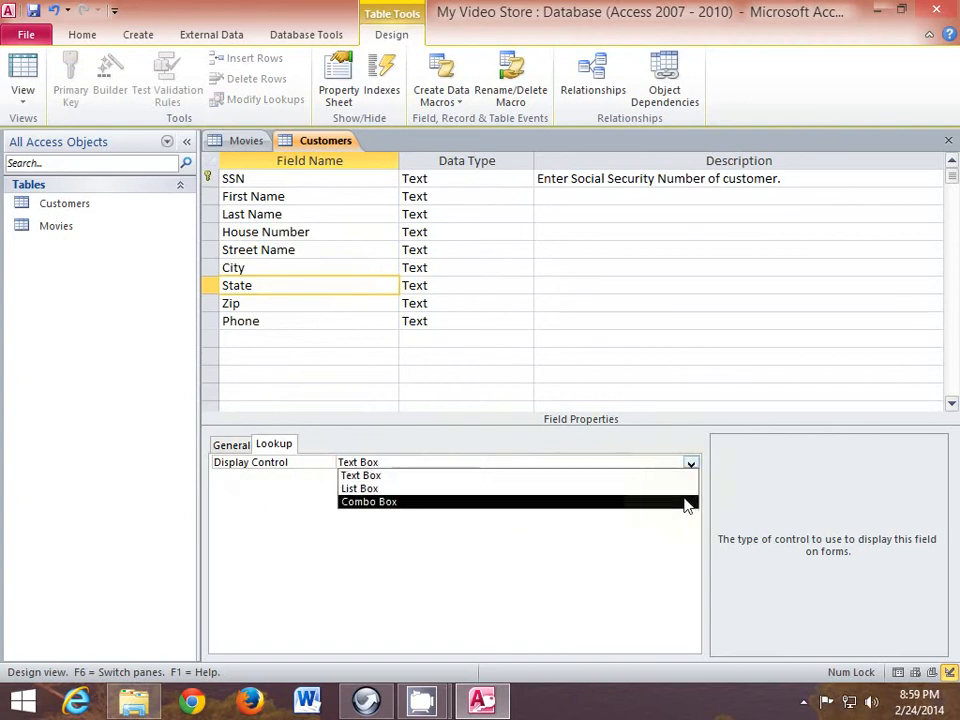
left_click(684, 508)
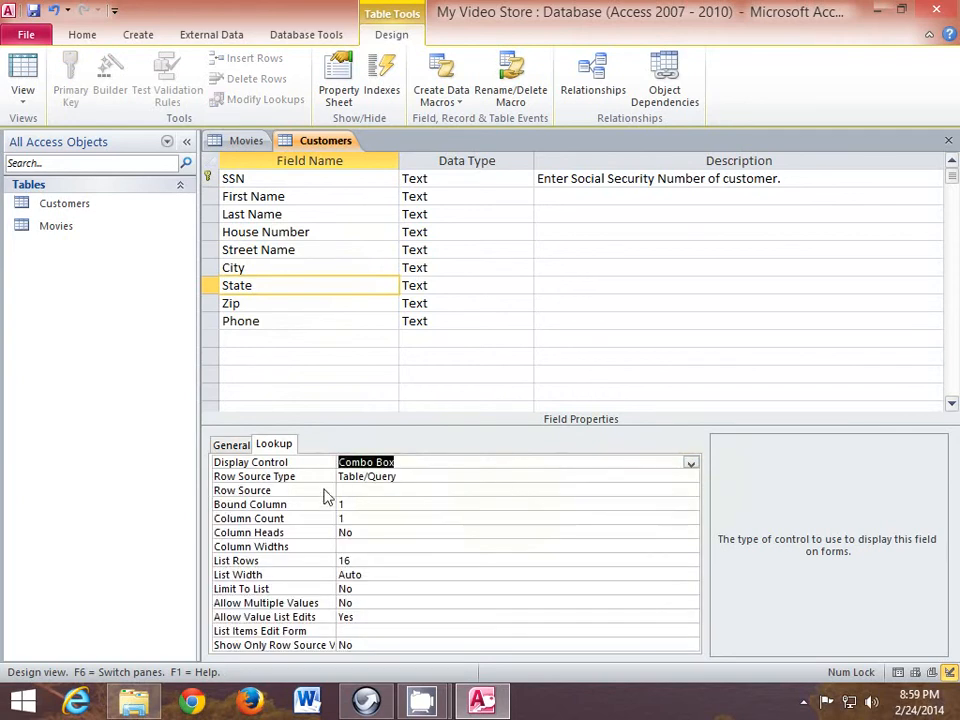
Set the State lookup's row source type to Value List with the values AZ, CO, ID, NM, NV, UT and WY.
left_click(414, 478)
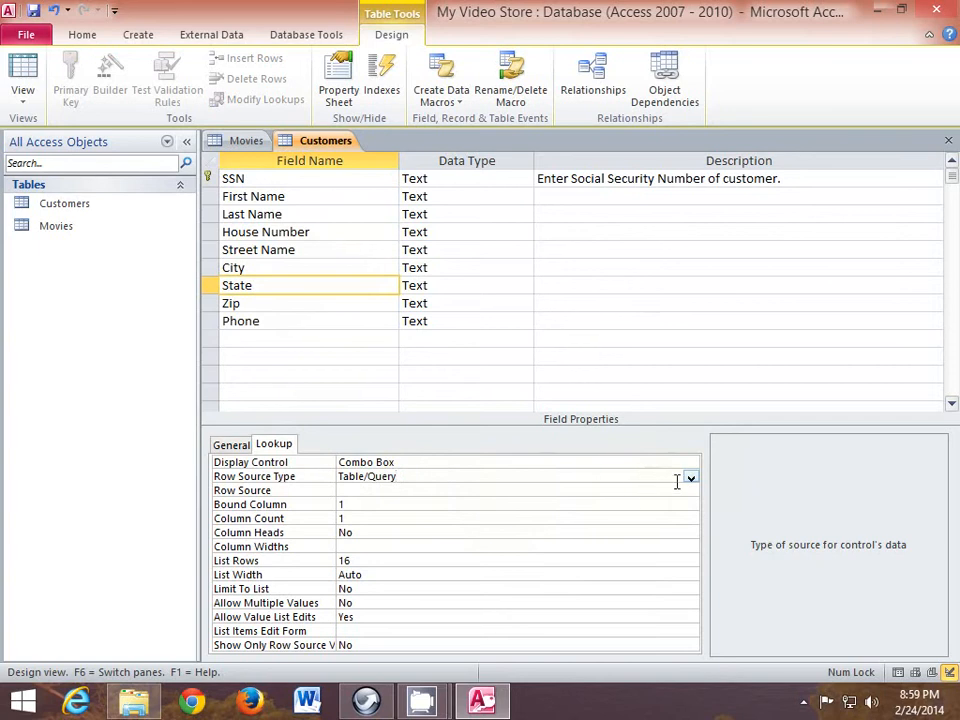
left_click(691, 481)
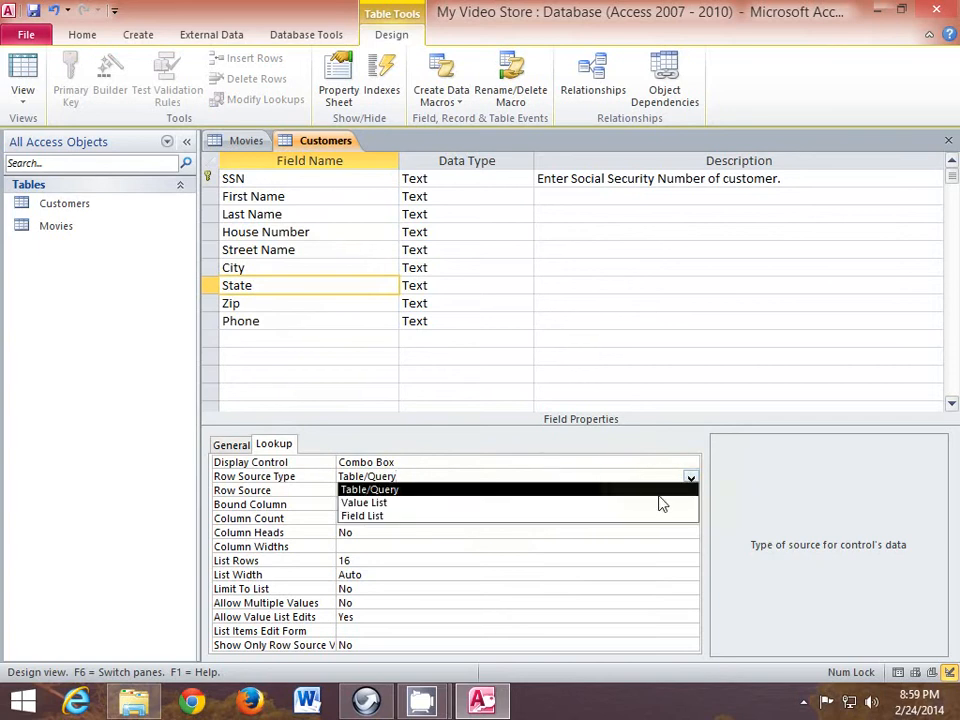
left_click(662, 504)
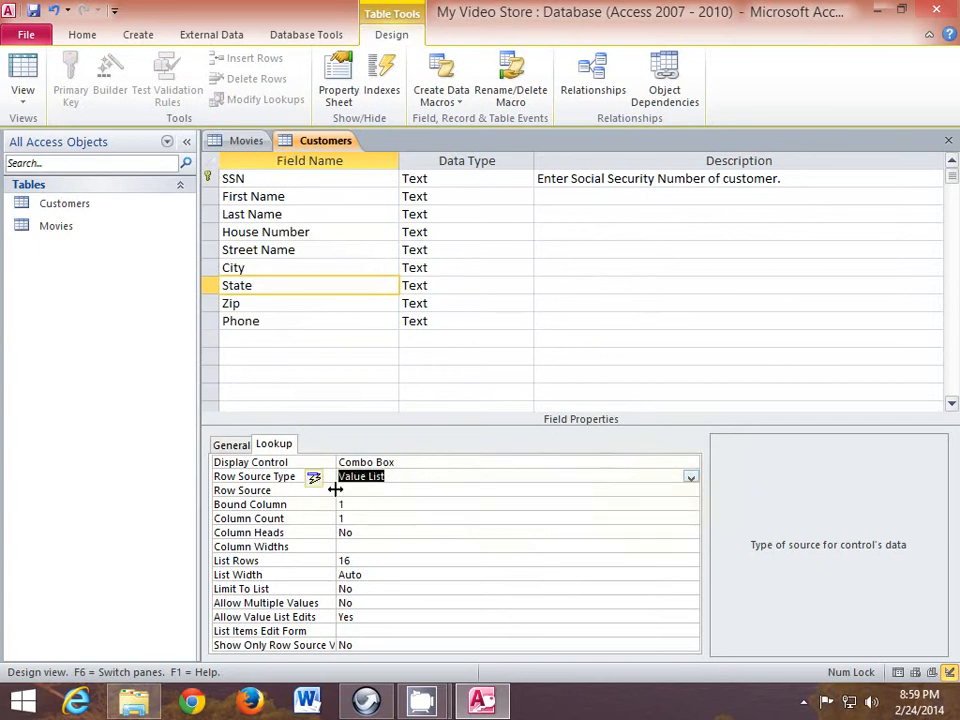
left_click(367, 491)
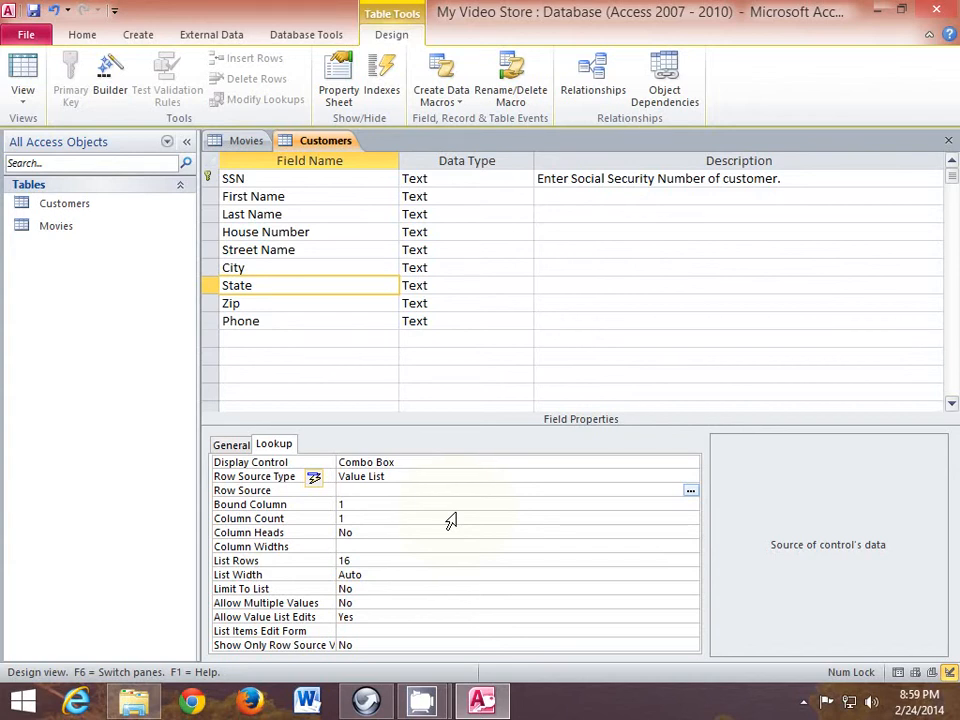
type("AZ, CO, ID, ")
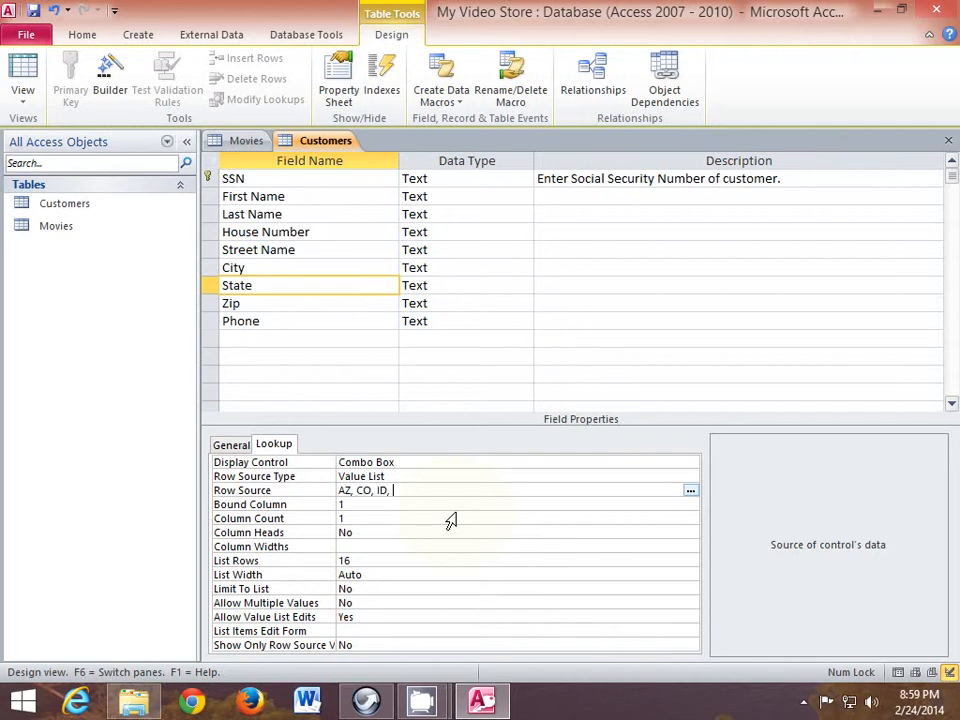
type("NM, NV, UT, WY")
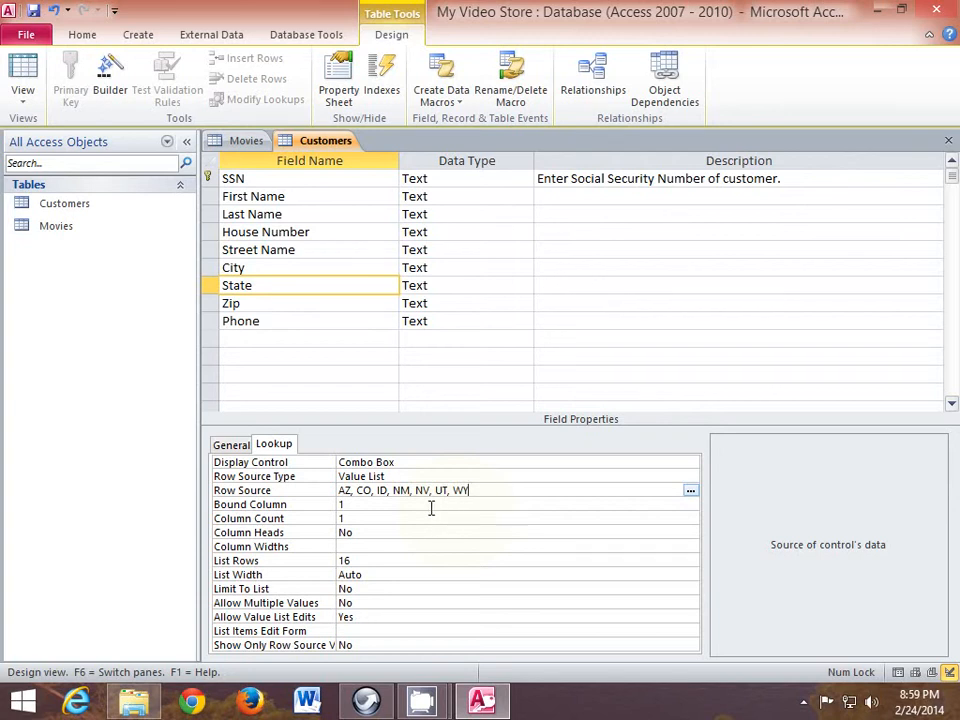
Save the Customers table, show it in Datasheet view, and enter the customer's Social Security number in the first record.
left_click(24, 75)
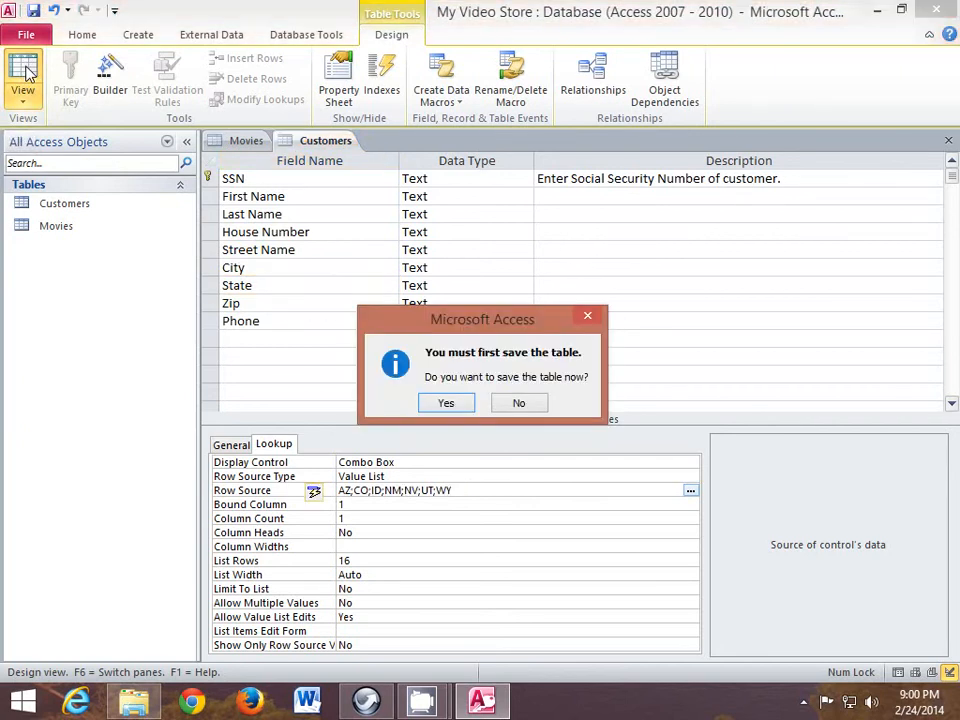
left_click(443, 406)
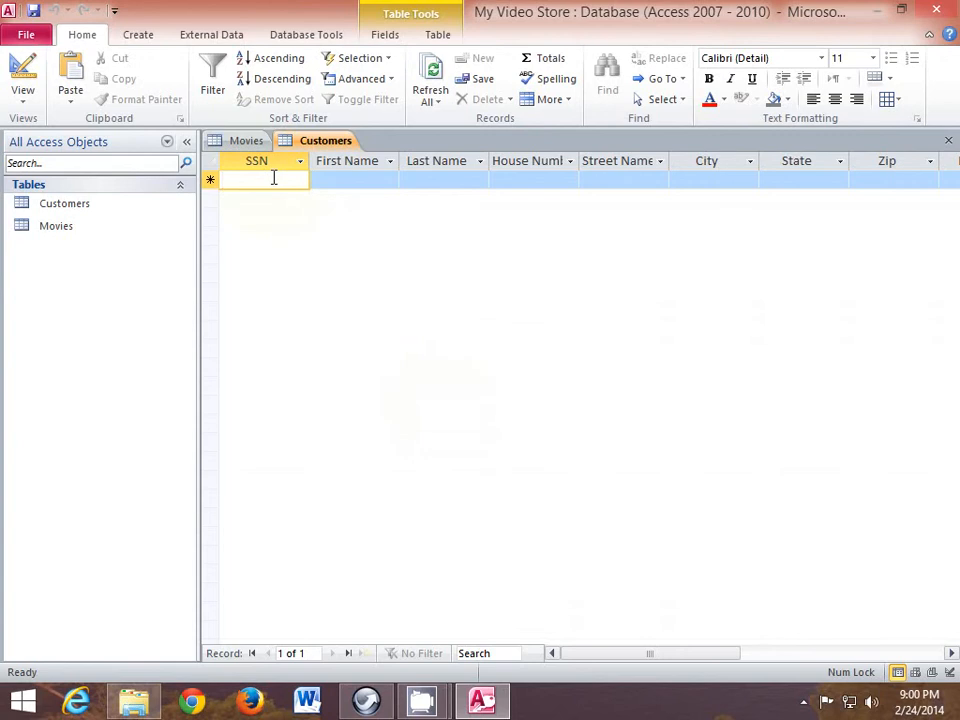
type("123-45-")
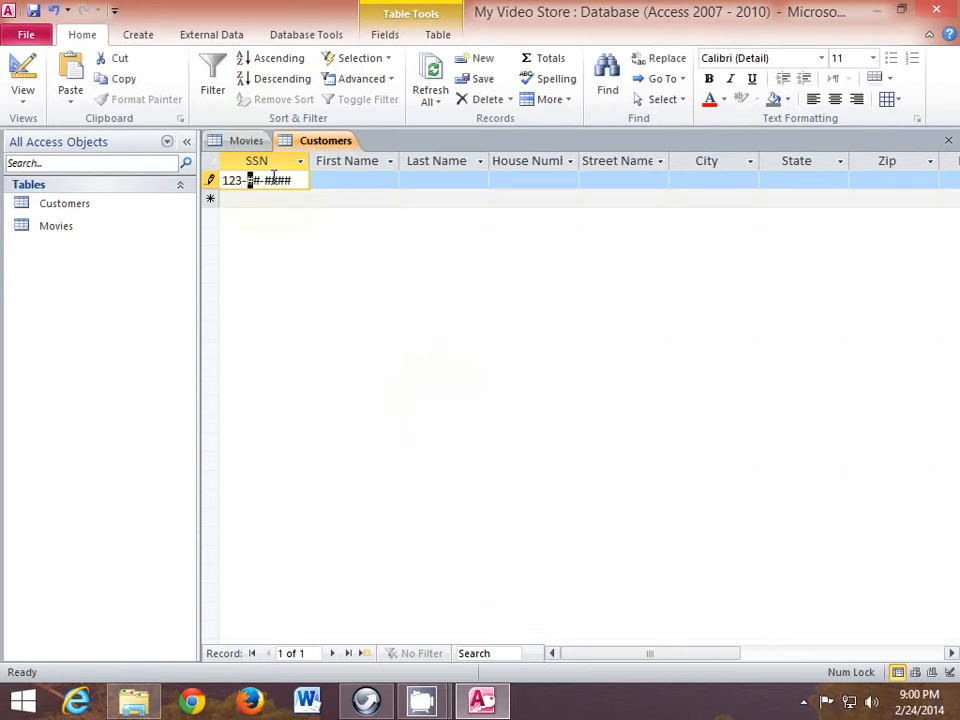
type("6789")
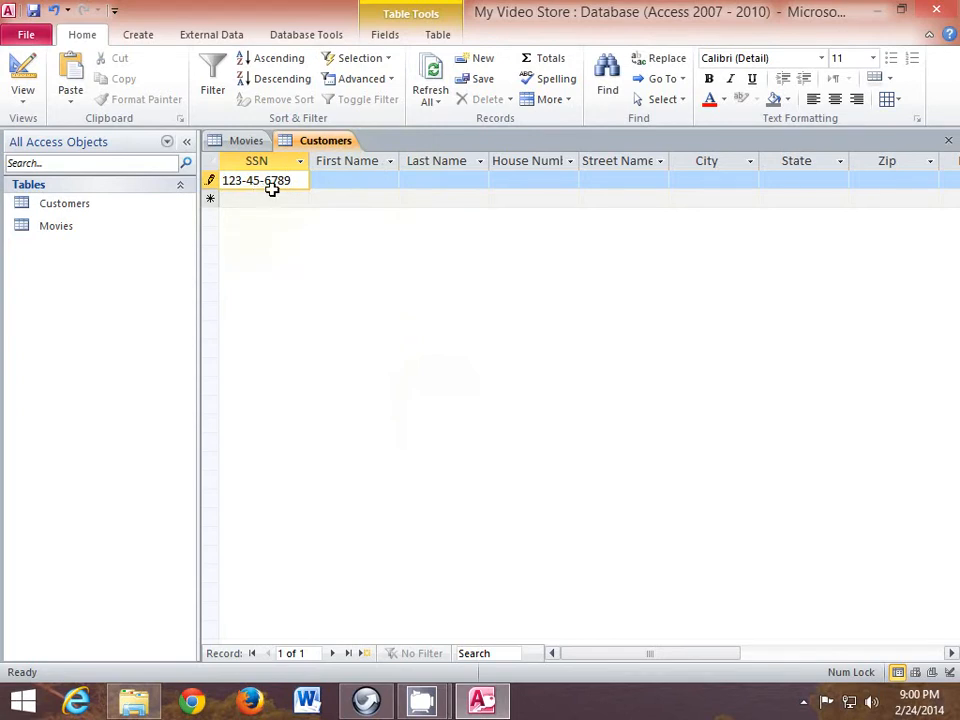
Enter the customer's first name and last name in the first record.
left_click(336, 181)
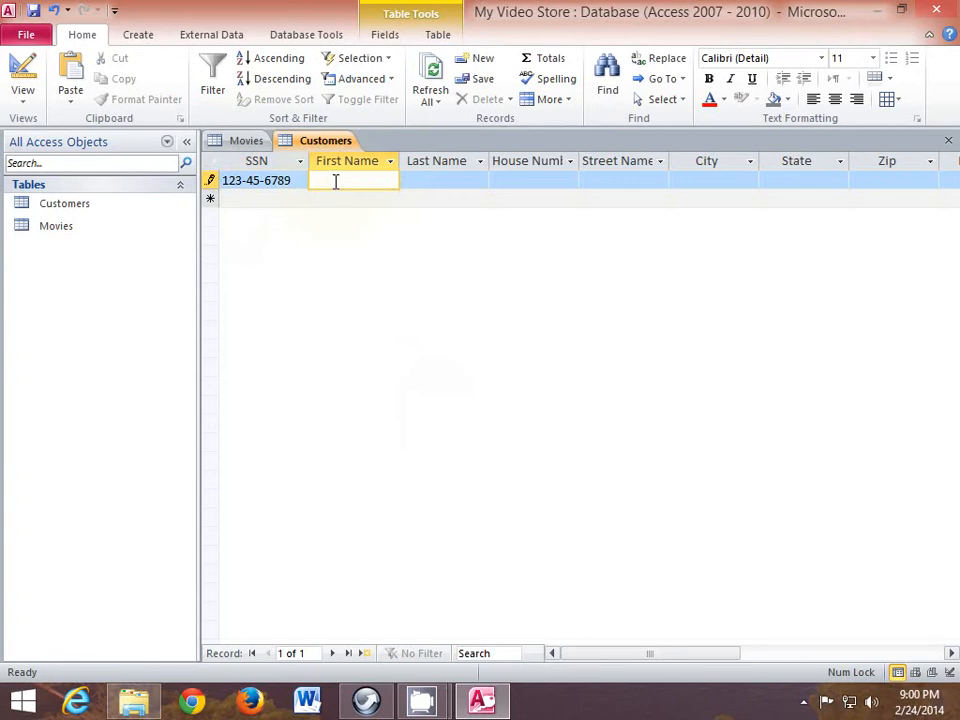
type("Clark")
key("Tab")
type("Kent")
key("Tab")
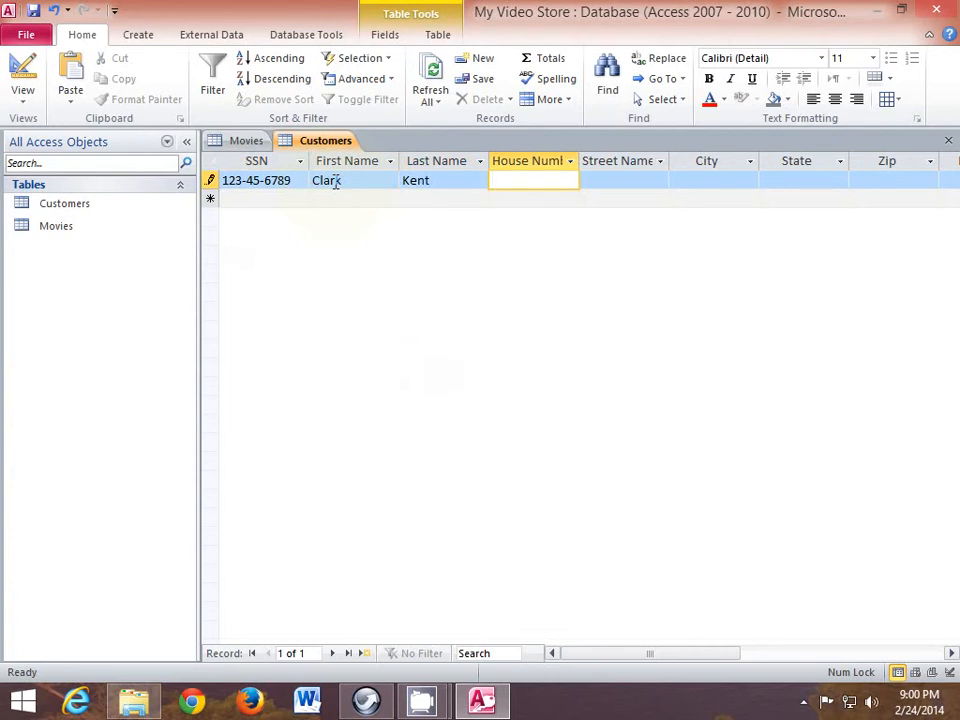
Fill in the customer's house number, street name and city in the first record.
type("2578")
key("Tab")
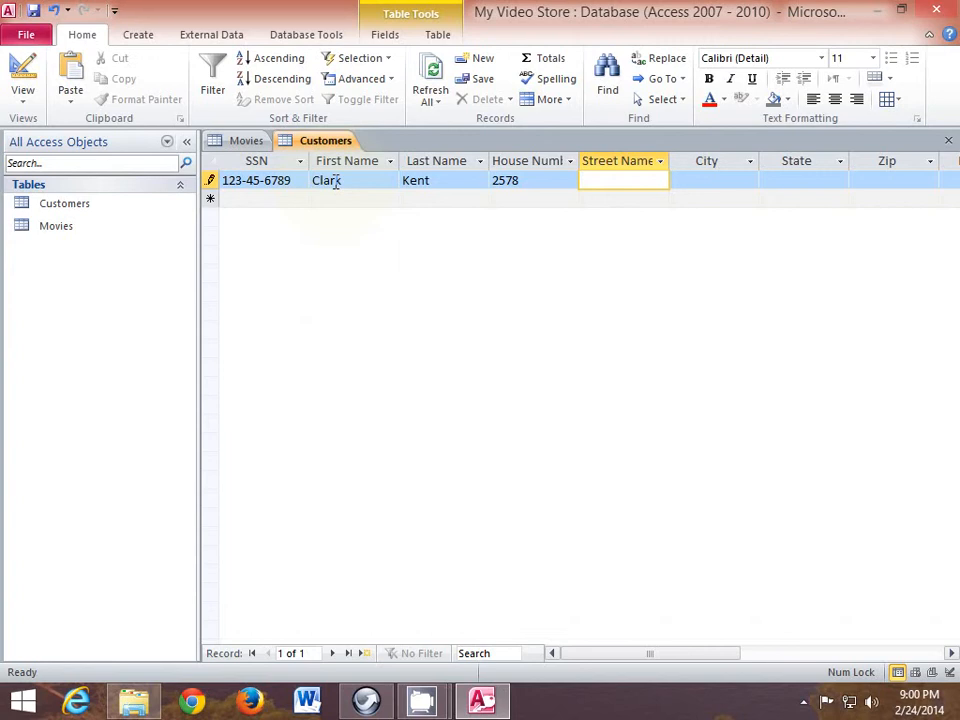
type("Maple Street")
key("Tab")
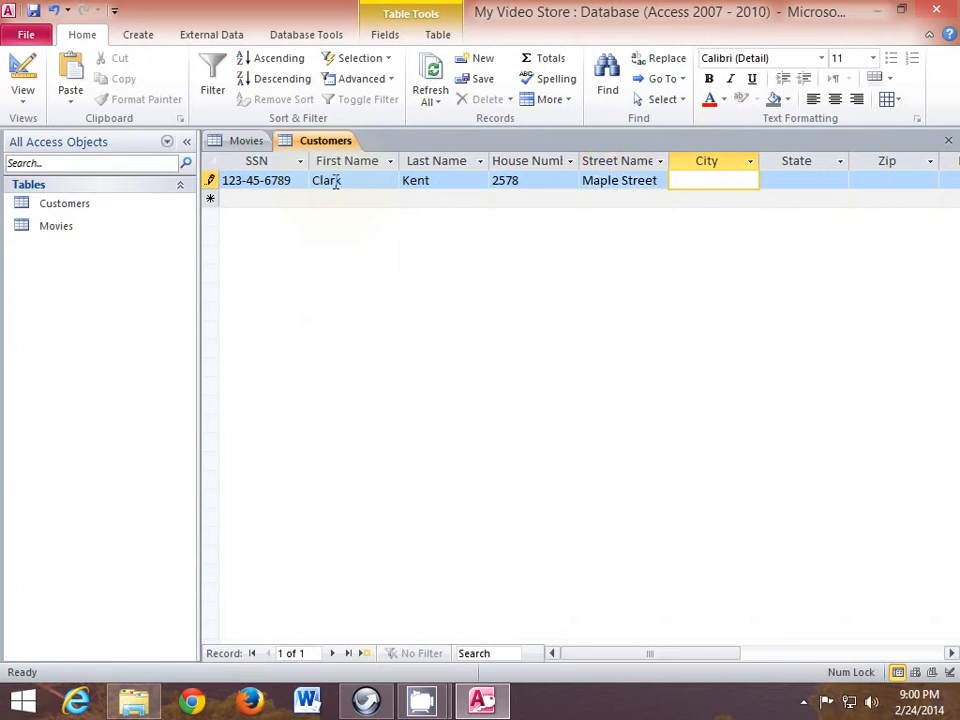
type("Metropolis")
key("Tab")
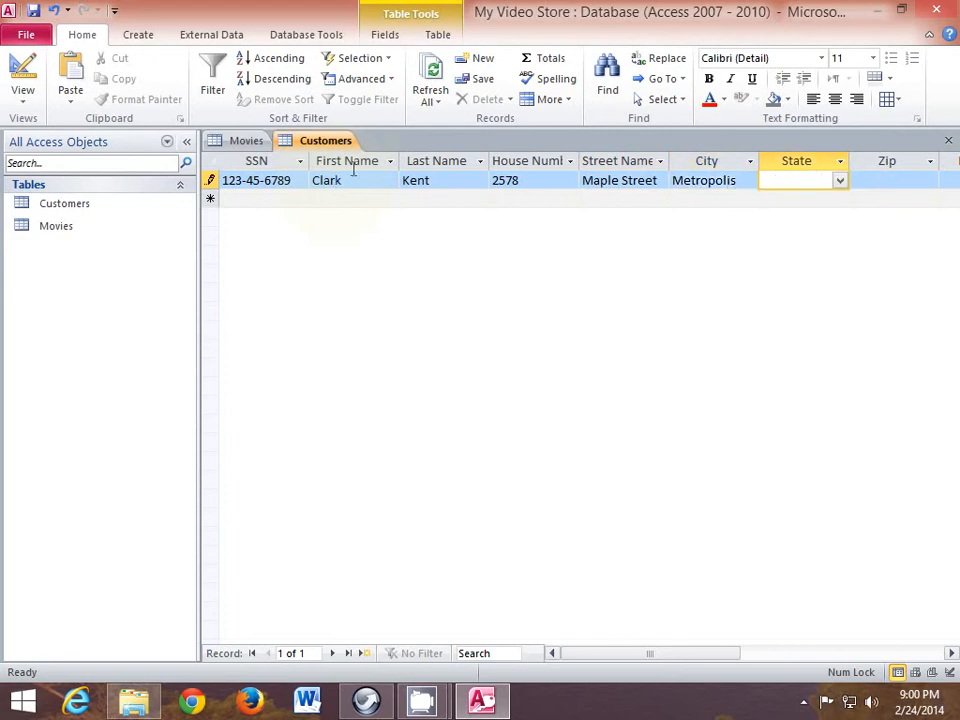
Set the first record's State to CO and fill in the customer's complete five-digit zip code.
left_click(840, 182)
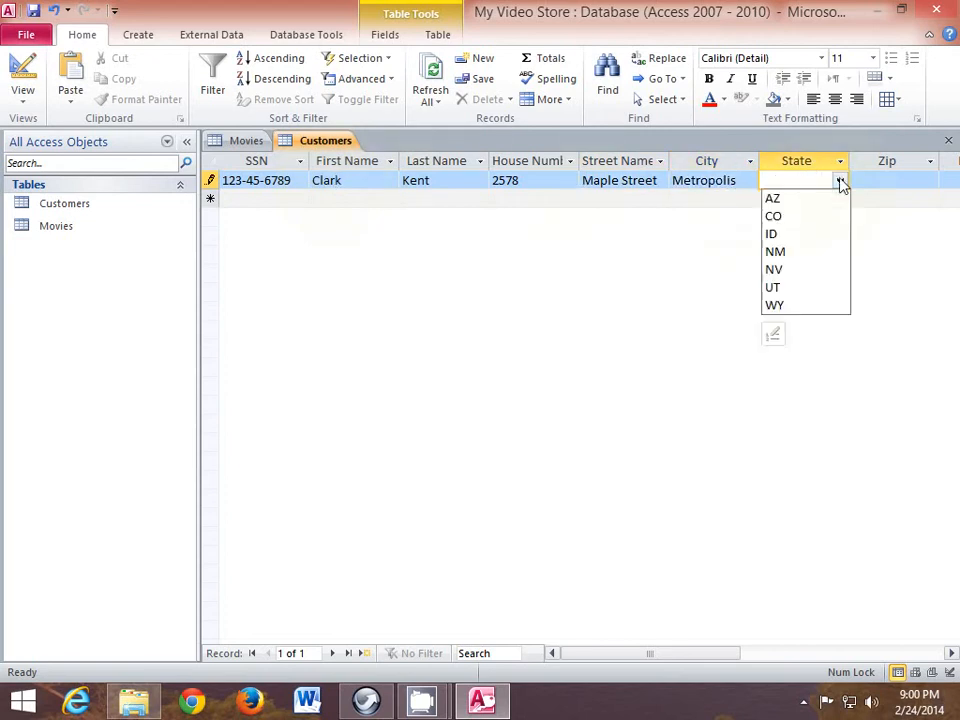
left_click(803, 217)
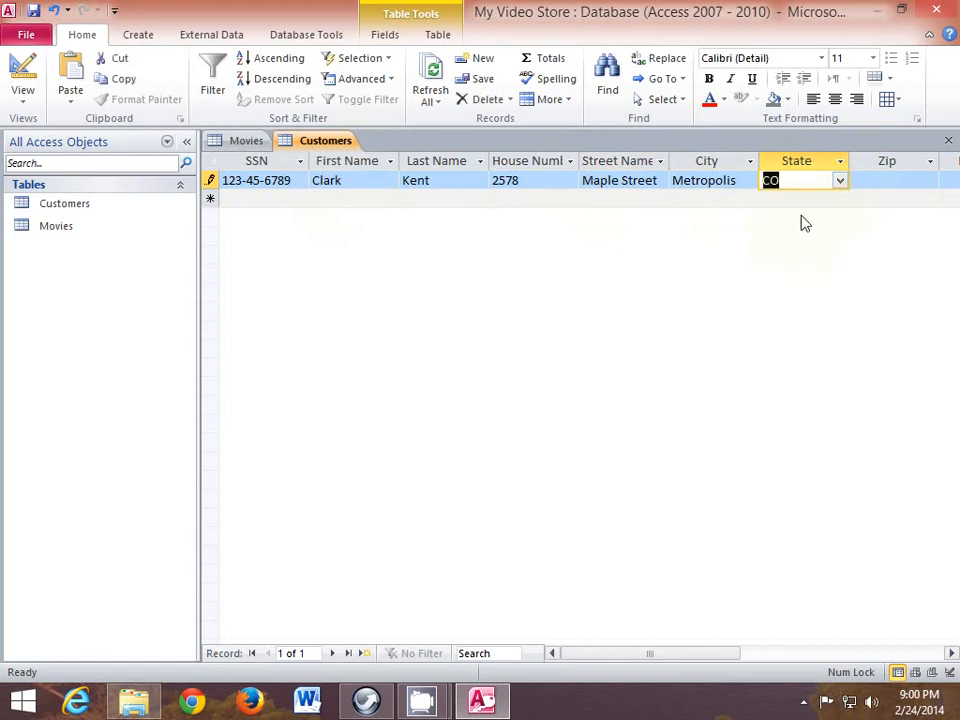
left_click(899, 178)
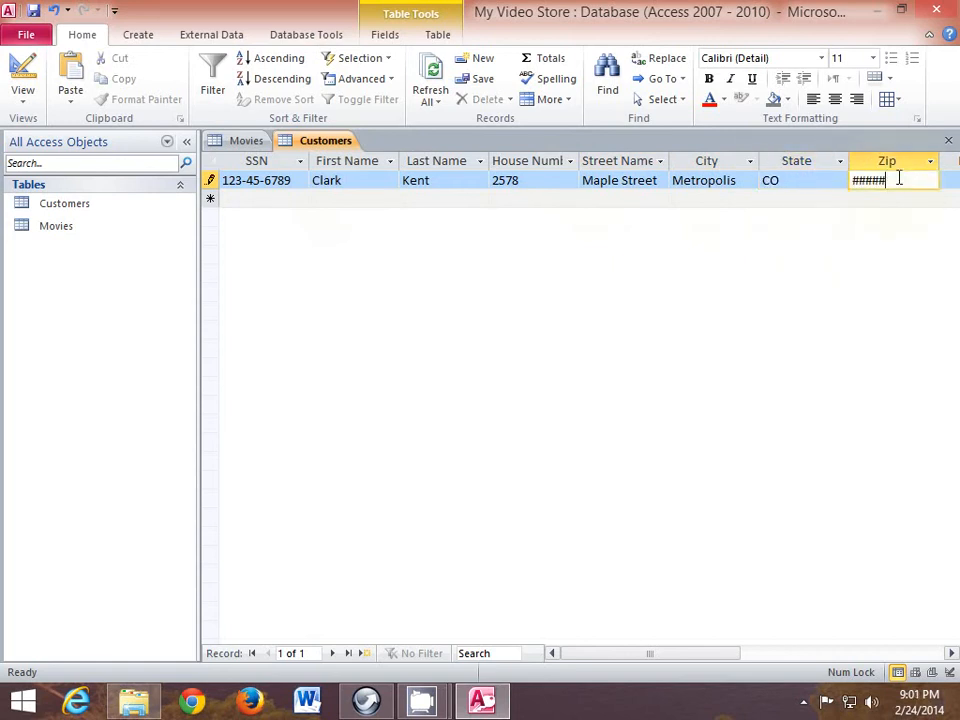
left_click(899, 178)
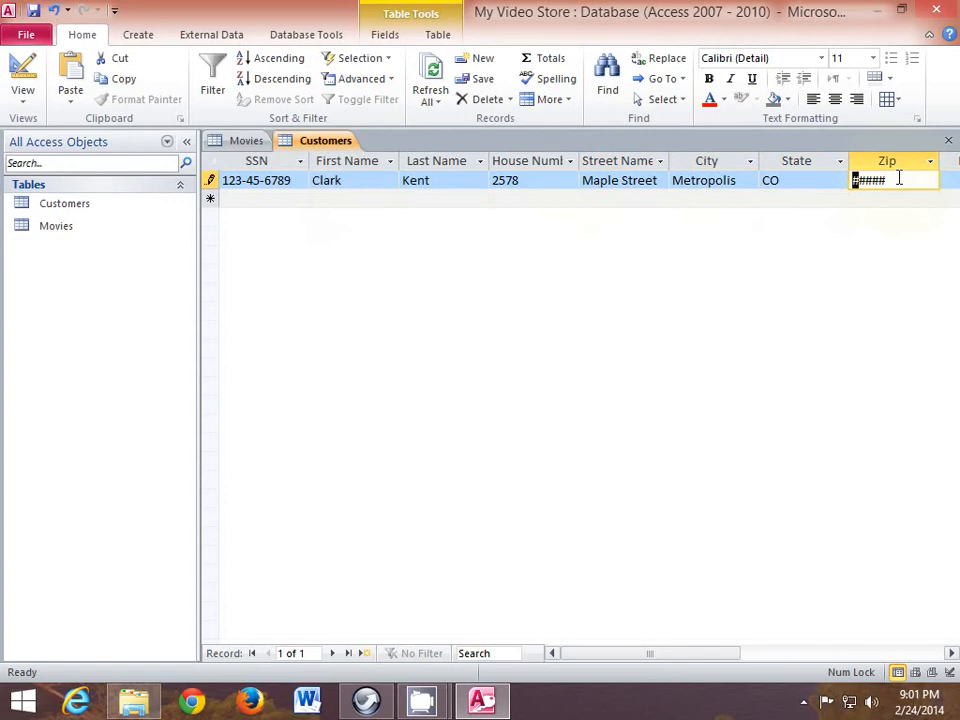
type("123")
key("Return")
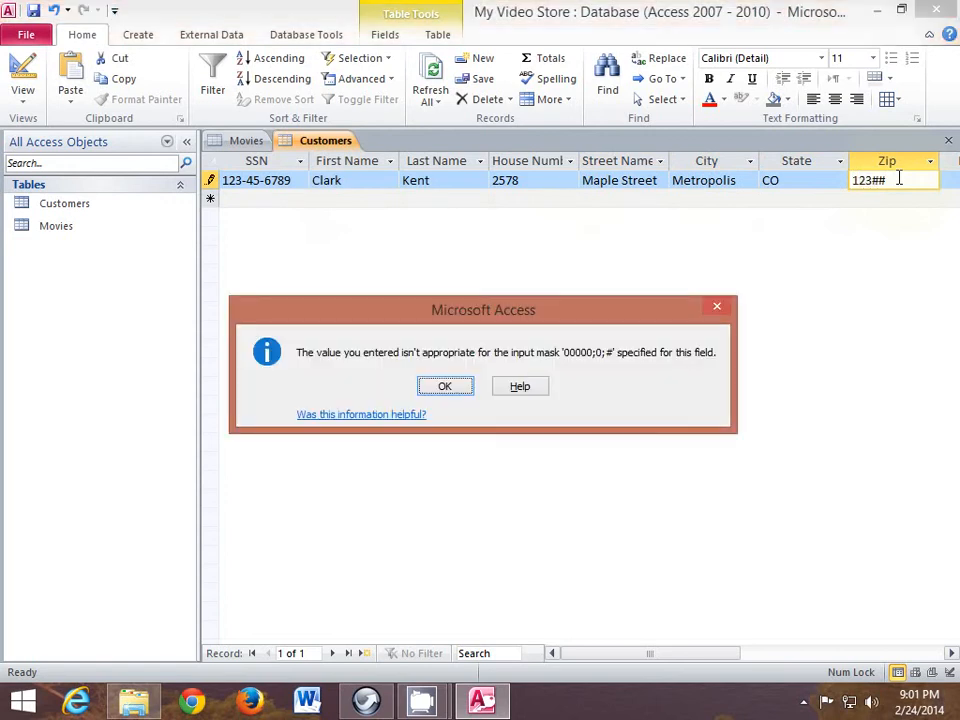
left_click(456, 390)
type("45")
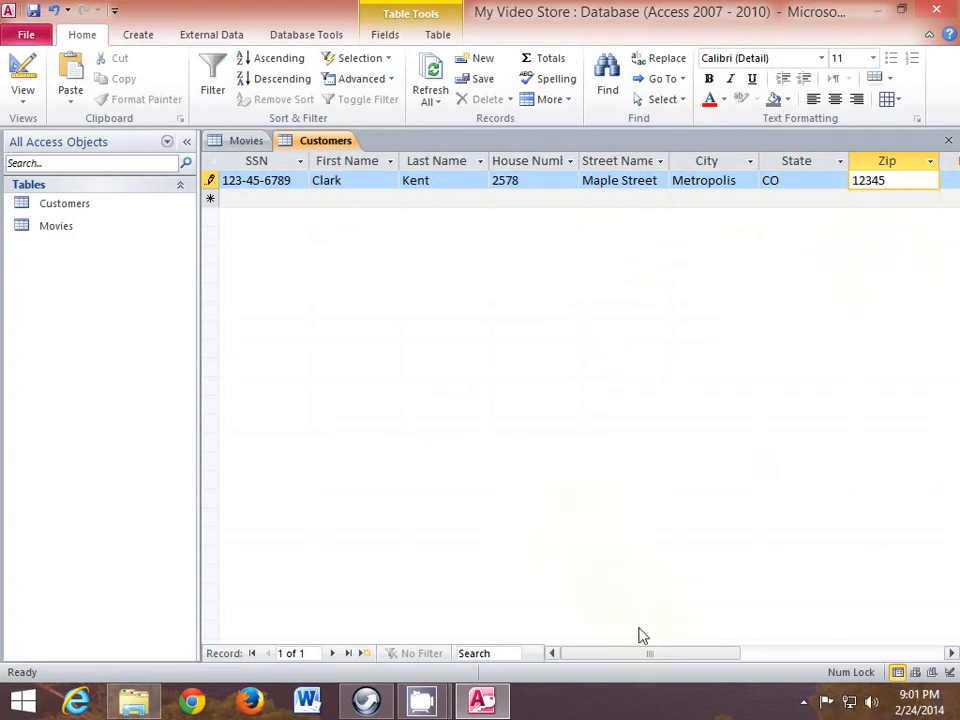
Enter the customer's full phone number in the first record and complete the record.
left_click_drag(677, 655, 713, 651)
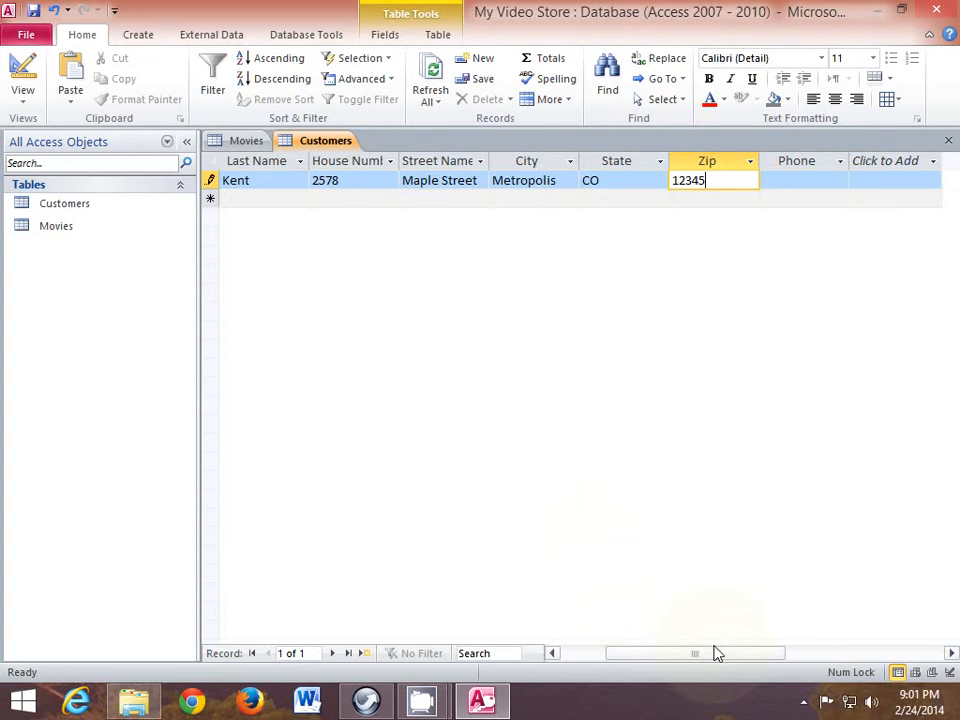
key("Tab")
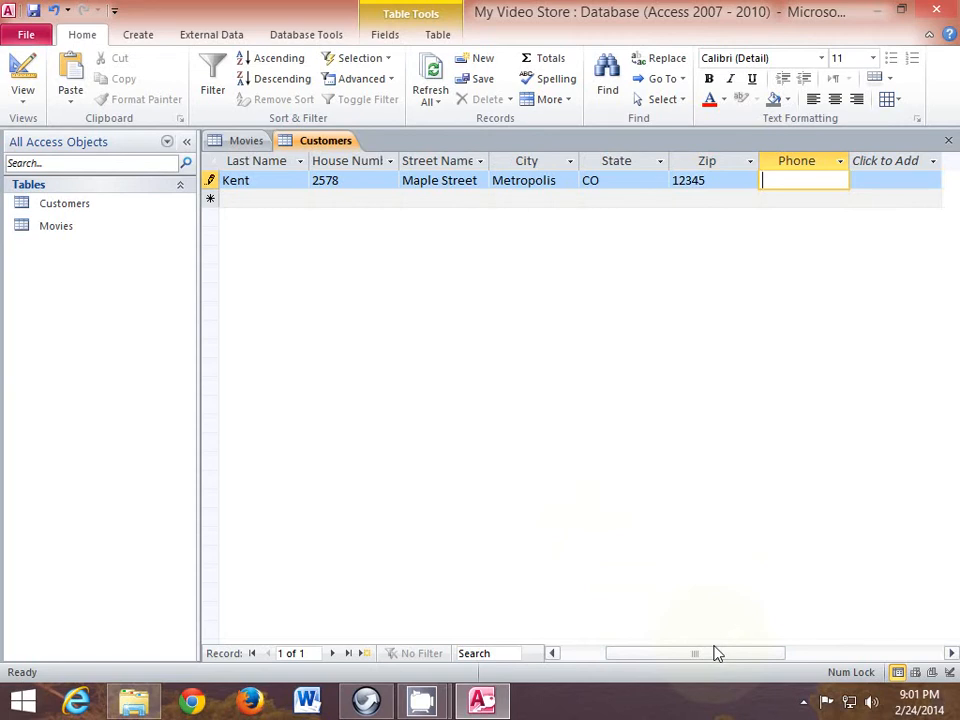
type("987) 654-321")
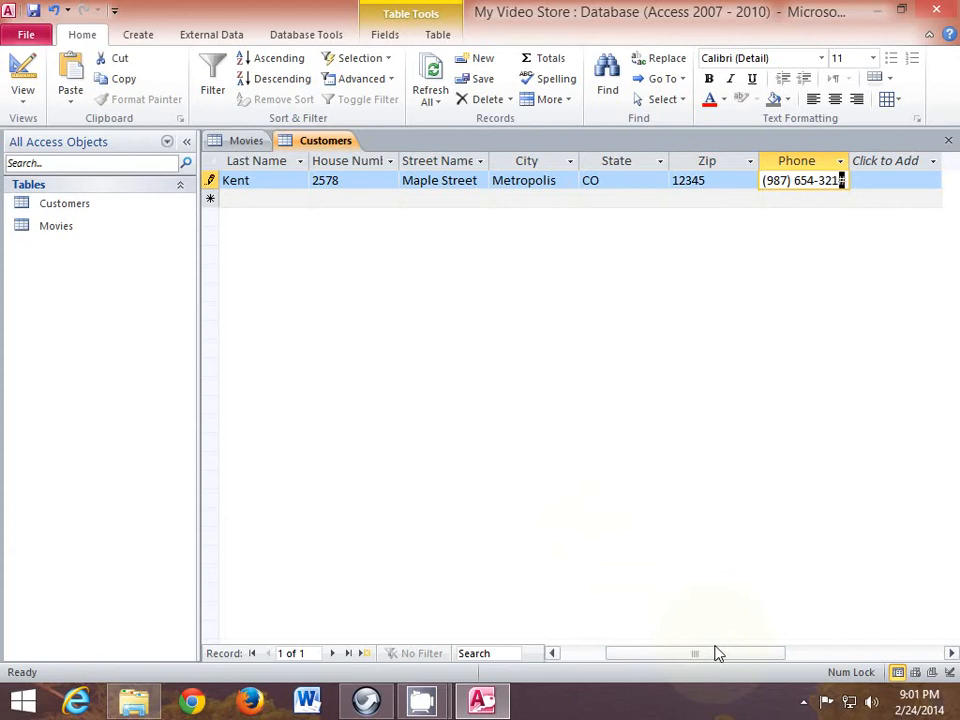
type("4")
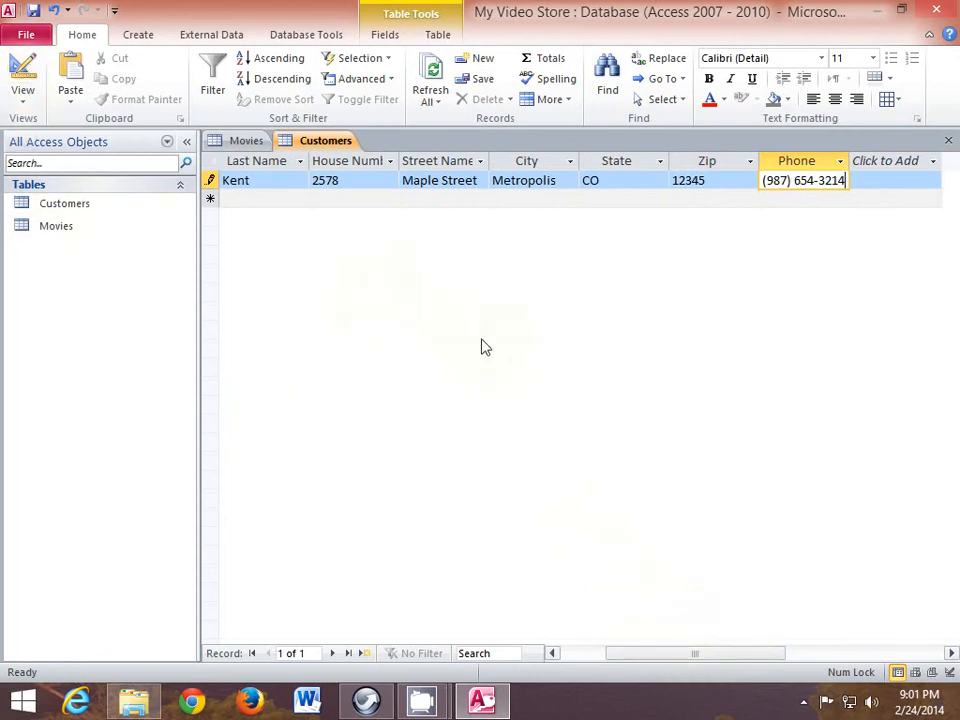
key("Tab")
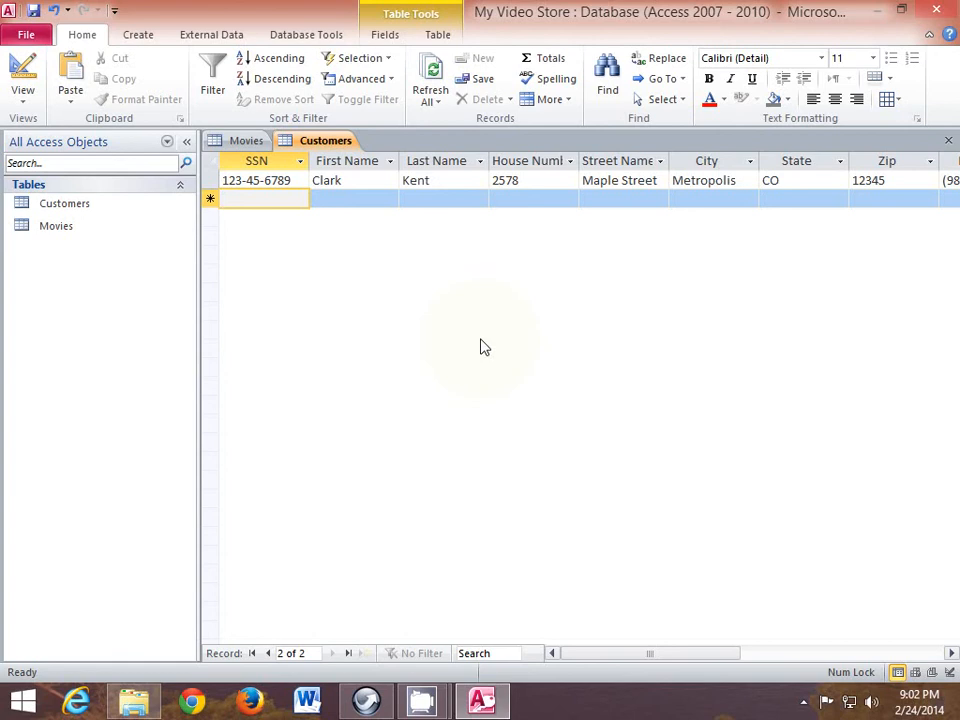
Start a second customer record by entering that customer's Social Security number in the SSN field.
left_click(231, 198)
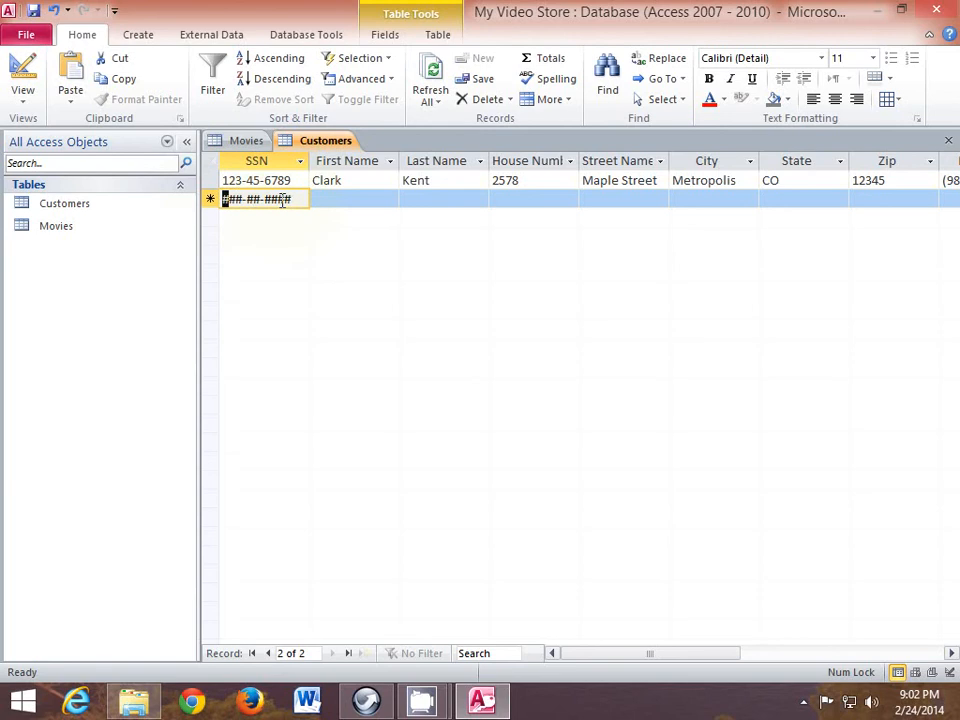
type("23456-")
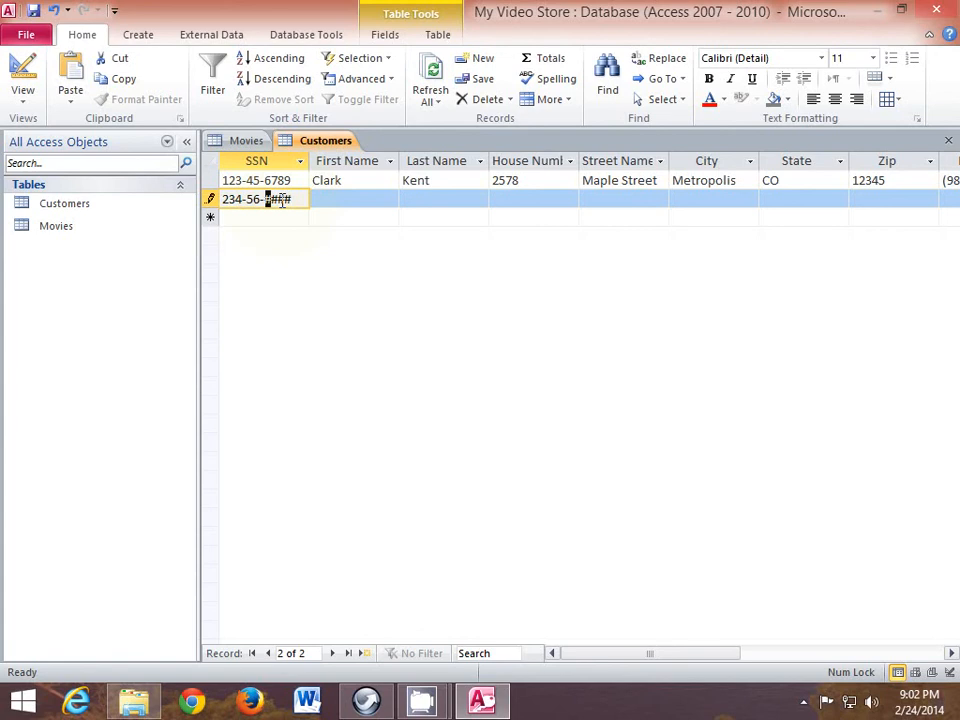
type("7890")
key("Tab")
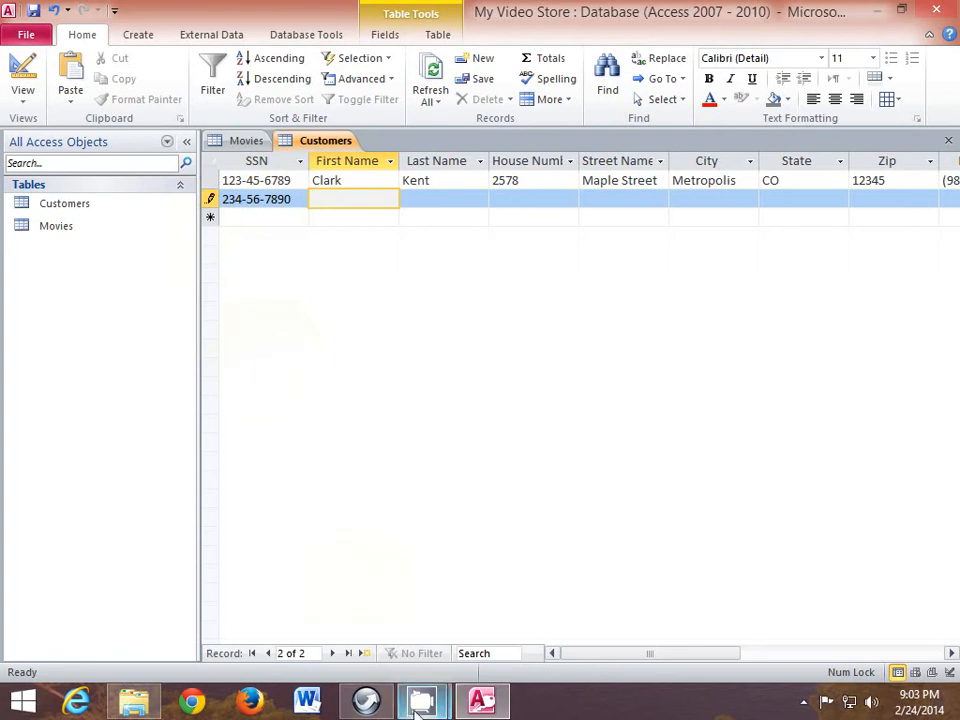
mouse_move(421, 698)
left_click(358, 621)
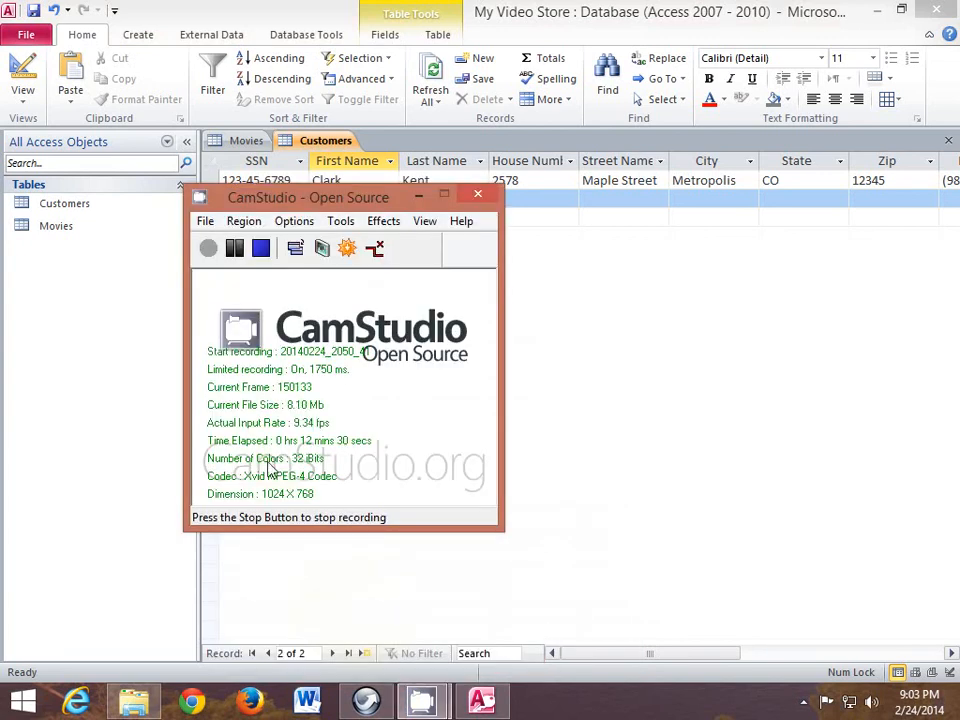